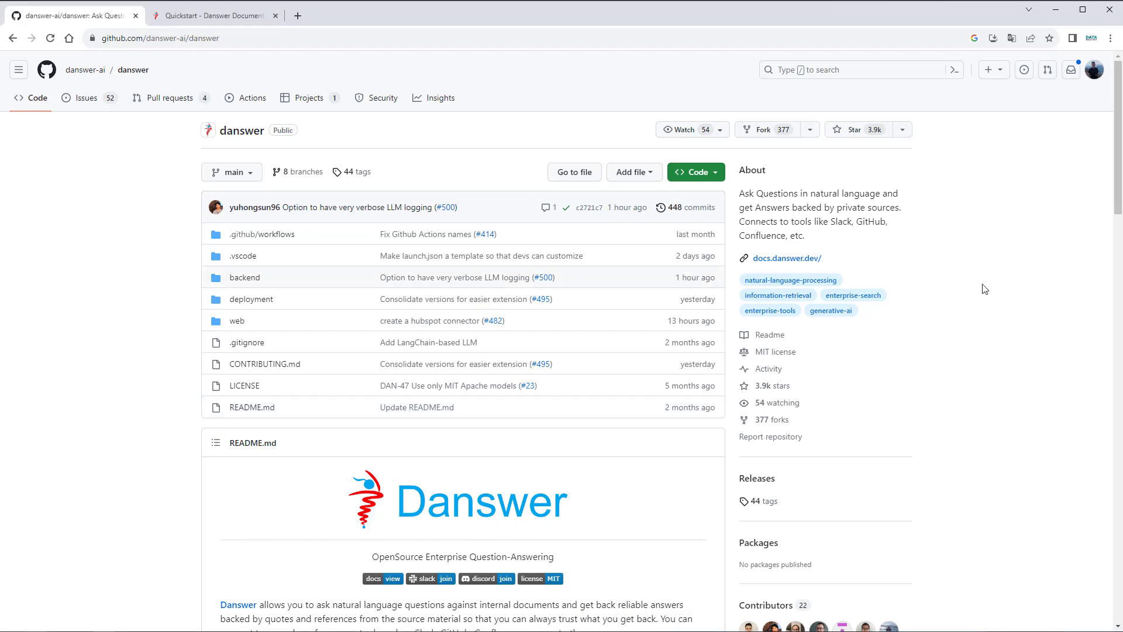
# Step: Scroll the danswer README to Deployment and Features, highlighting the authentication, LLM and Management Dashboard feature lines
pyautogui.scroll(-10, 976, 289)
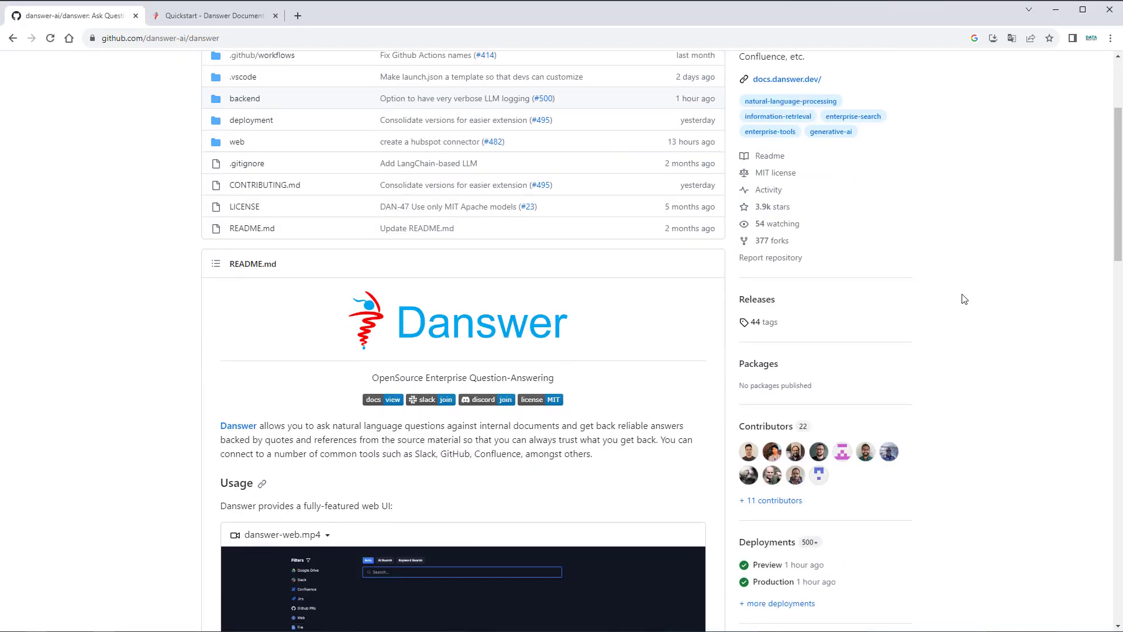
pyautogui.scroll(-6, 956, 322)
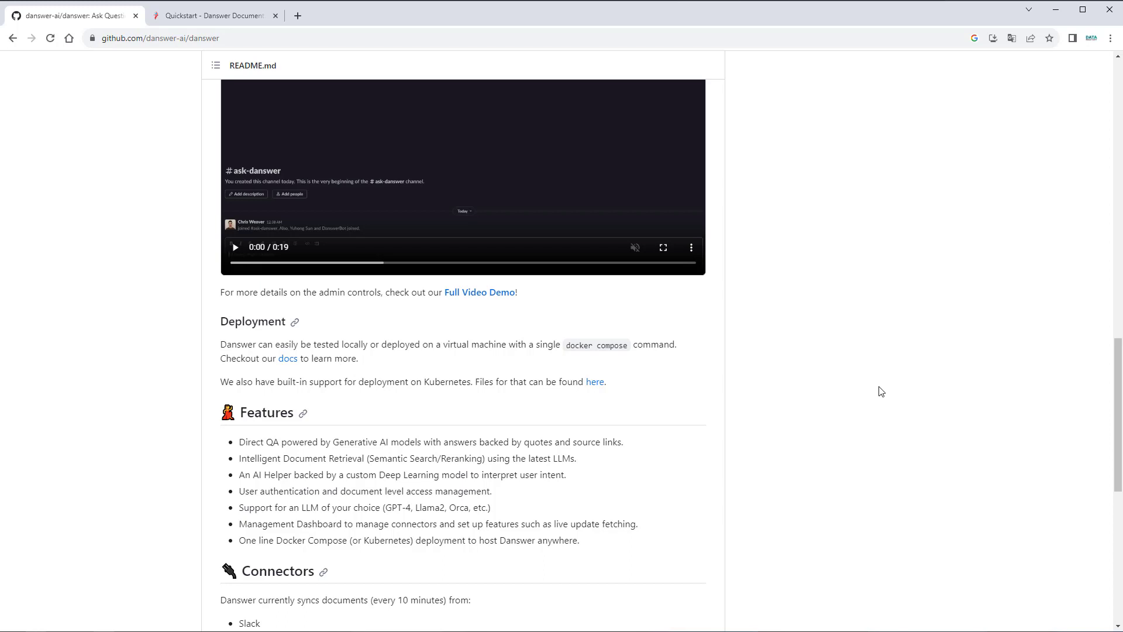
pyautogui.moveTo(519, 508); pyautogui.dragTo(327, 491)
pyautogui.click(534, 496)
pyautogui.moveTo(639, 525); pyautogui.dragTo(236, 527)
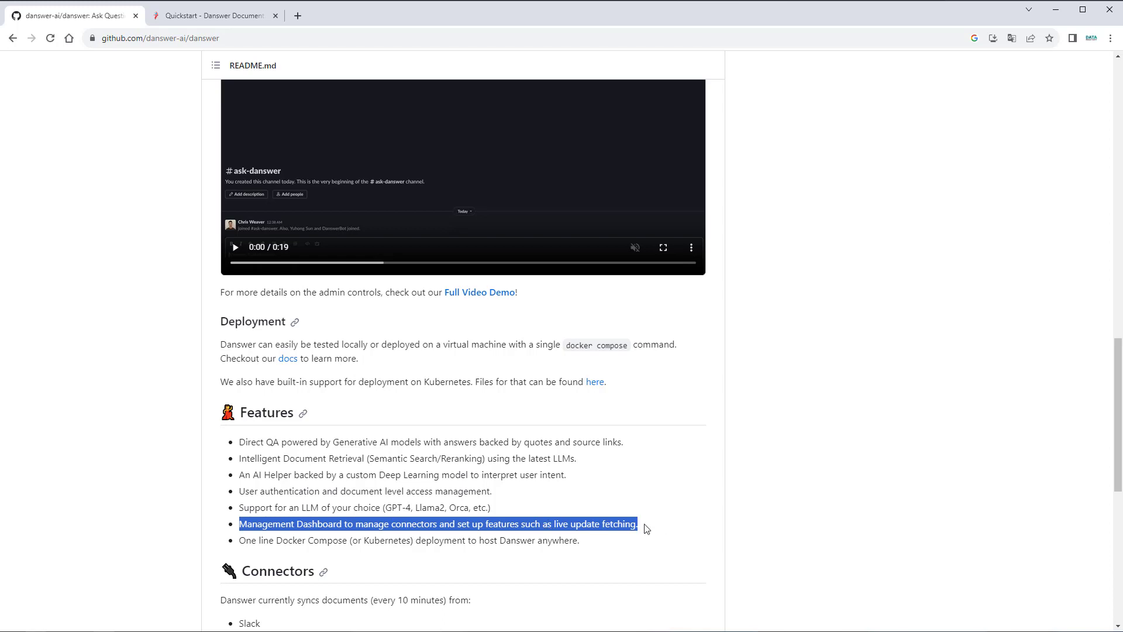
pyautogui.click(646, 507)
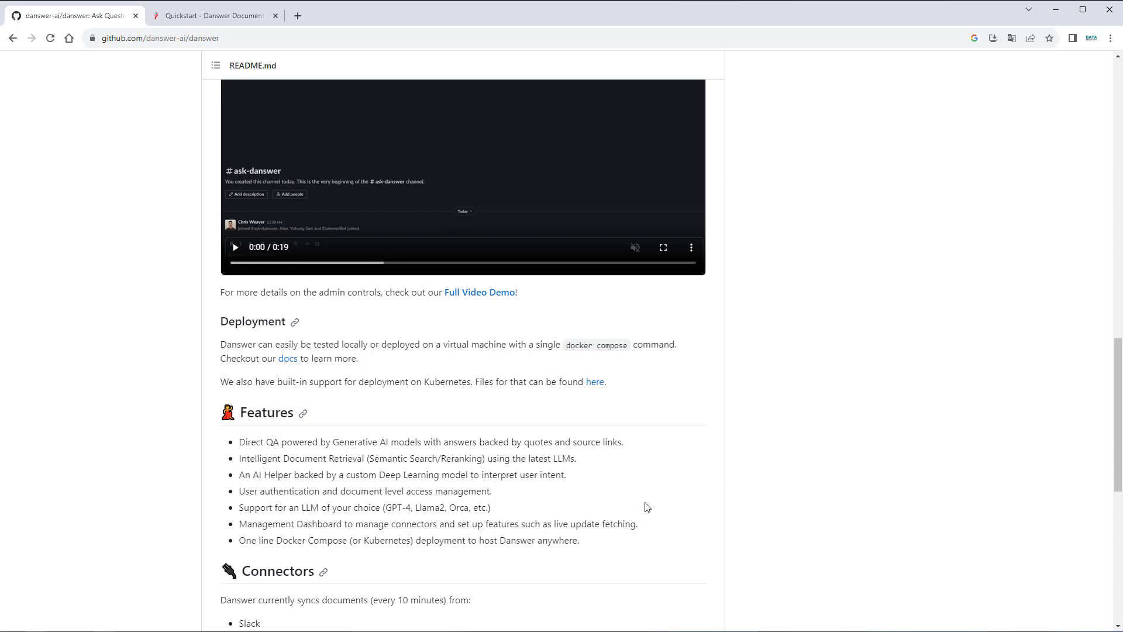
pyautogui.scroll(1, 661, 407)
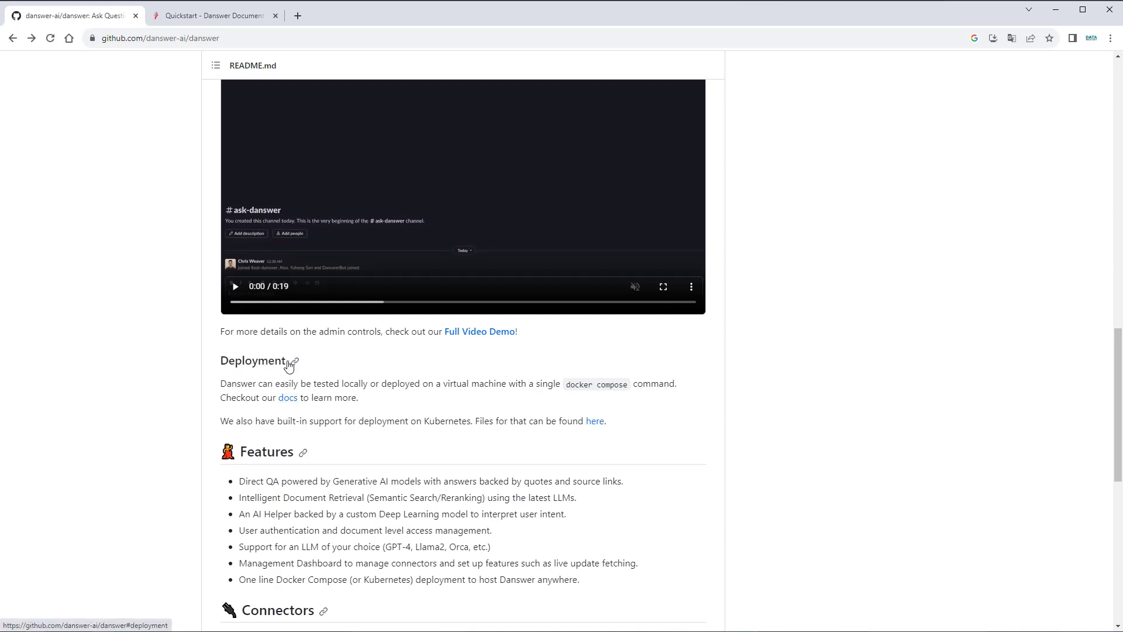
# Step: Open the docs.danswer.dev quickstart page and highlight the docker compose build command under Setup
pyautogui.click(288, 398)
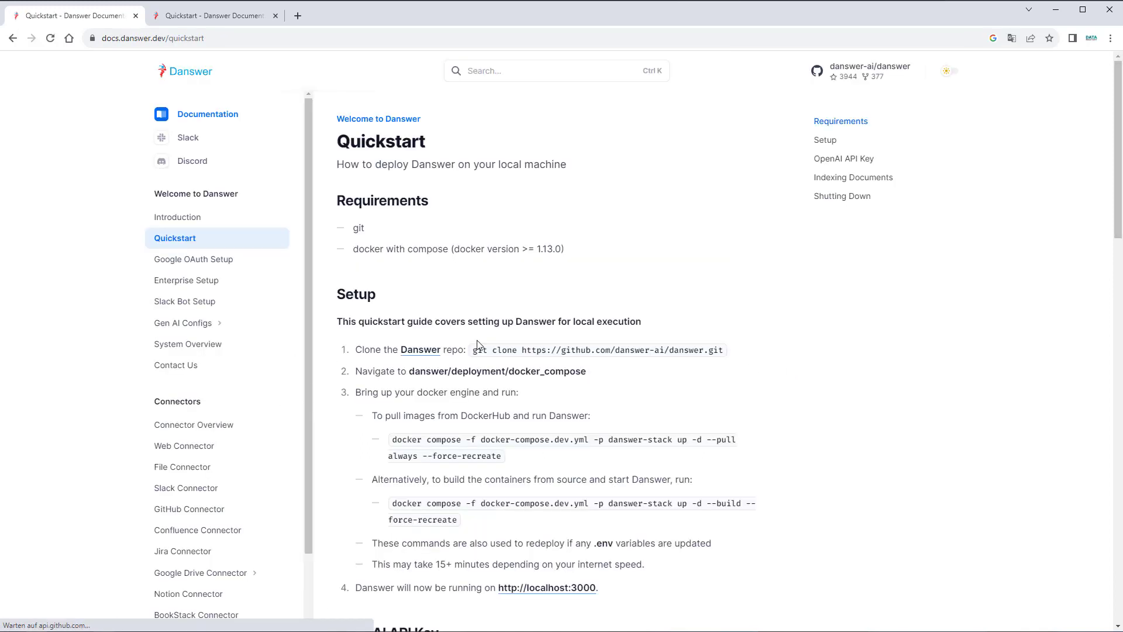
pyautogui.scroll(-1, 289, 397)
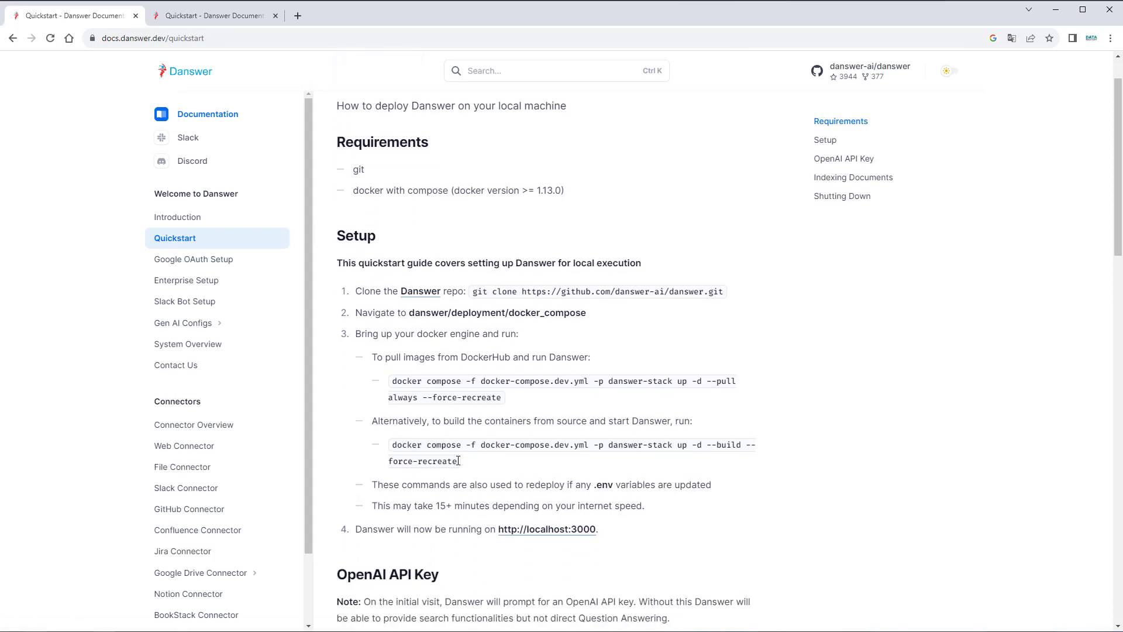
pyautogui.moveTo(459, 461); pyautogui.dragTo(392, 446)
pyautogui.click(801, 371)
# Step: Expand the deployment and docker_compose folders in the VS Code Explorer
pyautogui.hotkey('alt', 'Tab')
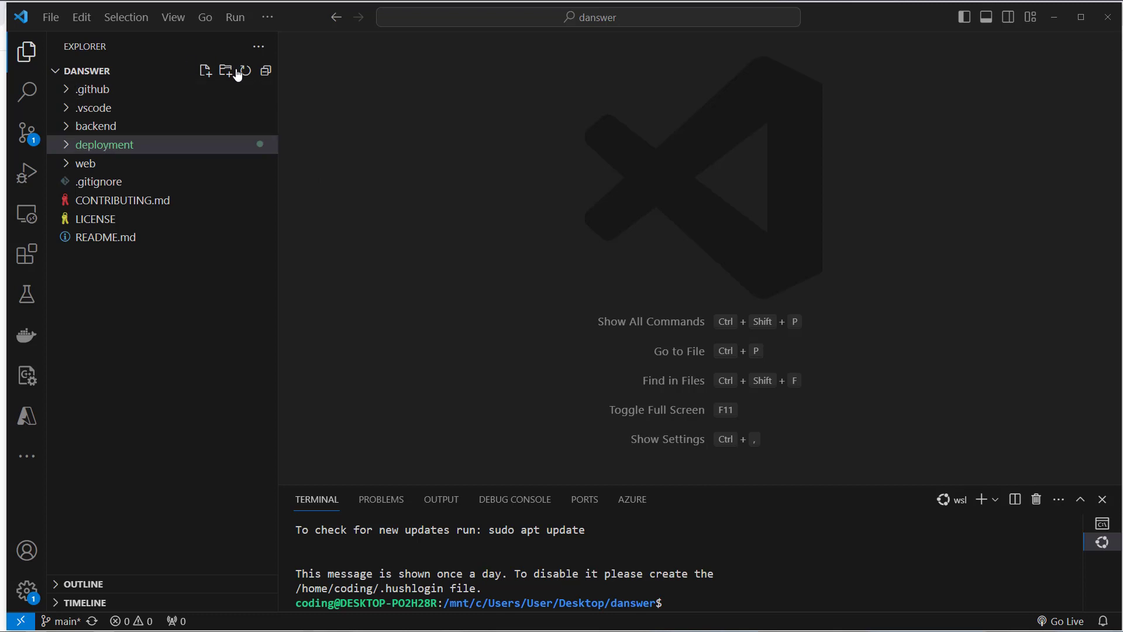
pyautogui.click(83, 147)
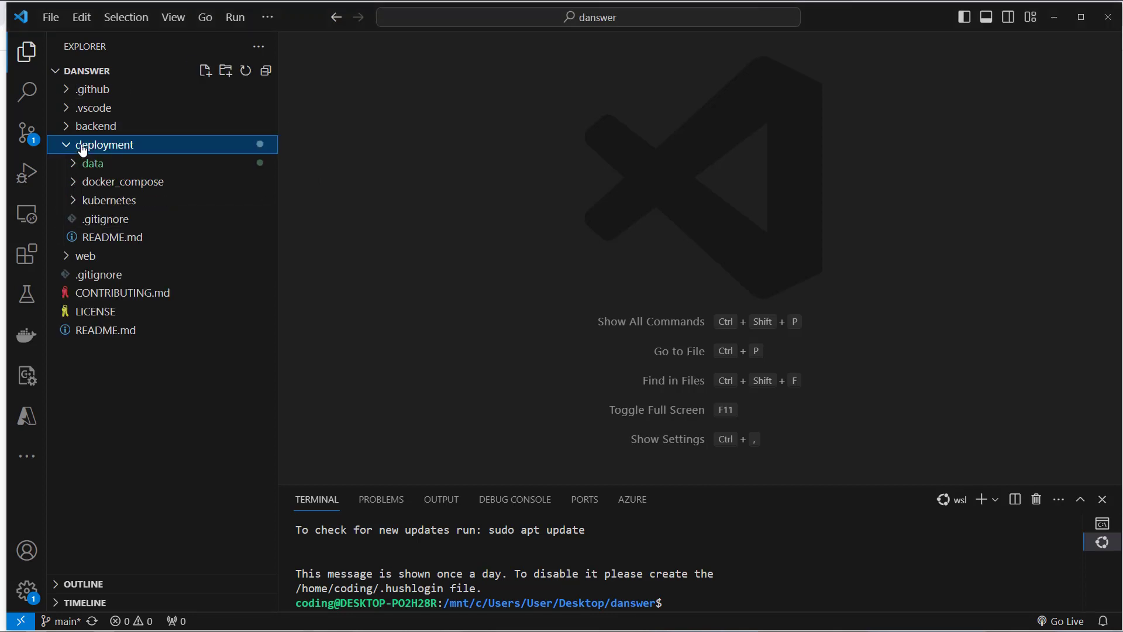
pyautogui.click(110, 186)
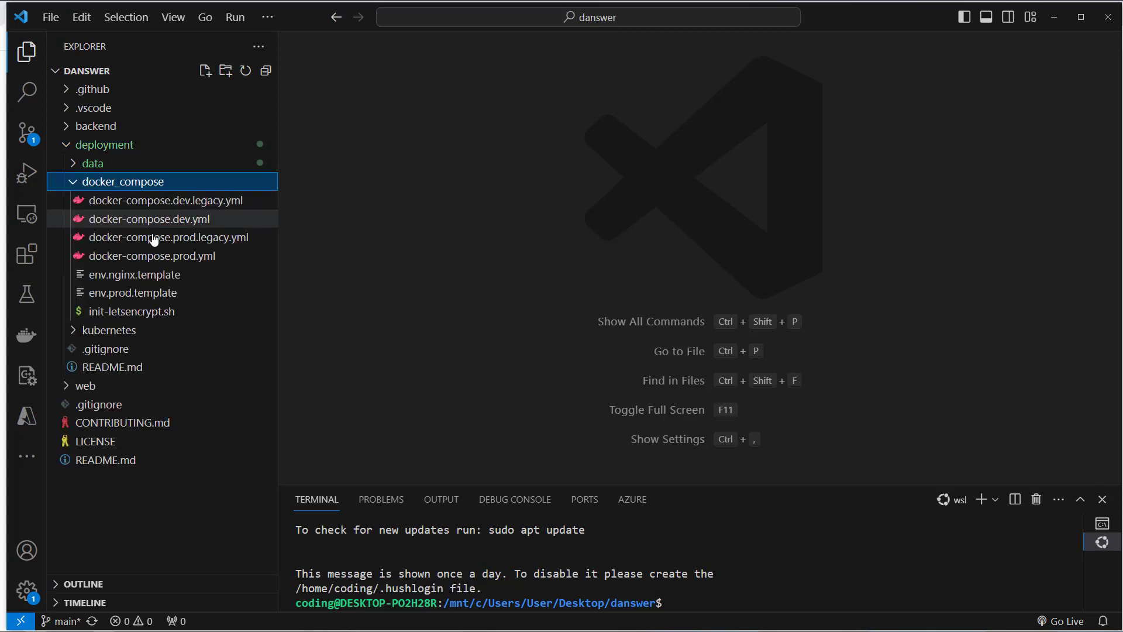
# Step: Change the terminal directory to deployment/docker_compose using cd with Tab completion
pyautogui.click(731, 562)
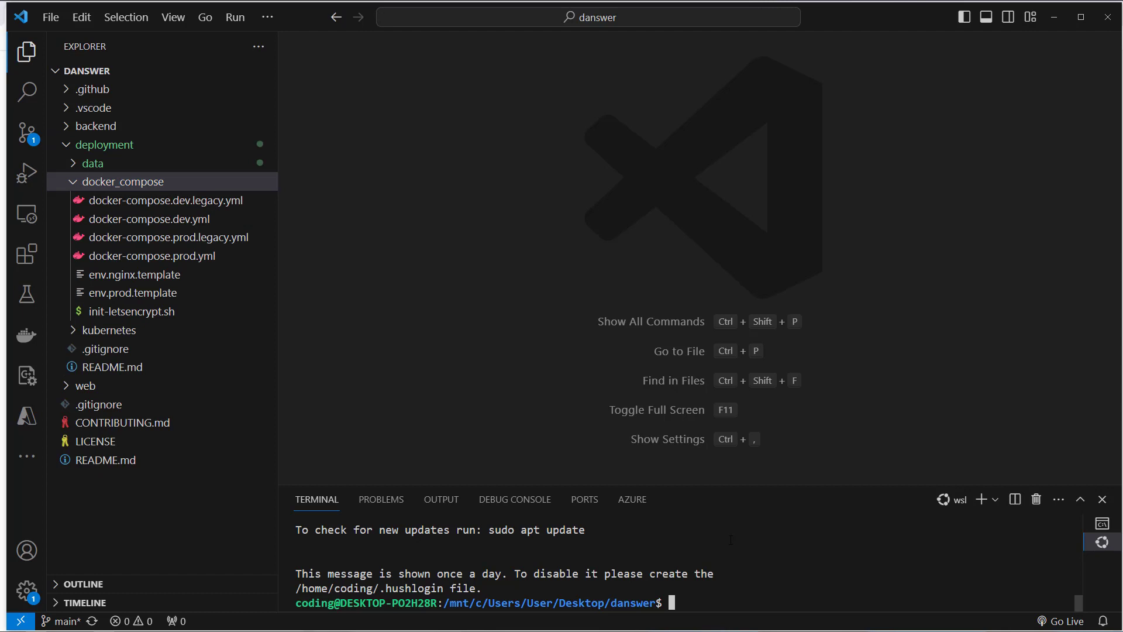
pyautogui.write('cd dep')
pyautogui.press('Tab')
pyautogui.press('Return')
pyautogui.write('cd dock')
pyautogui.press('Tab')
pyautogui.press('Return')
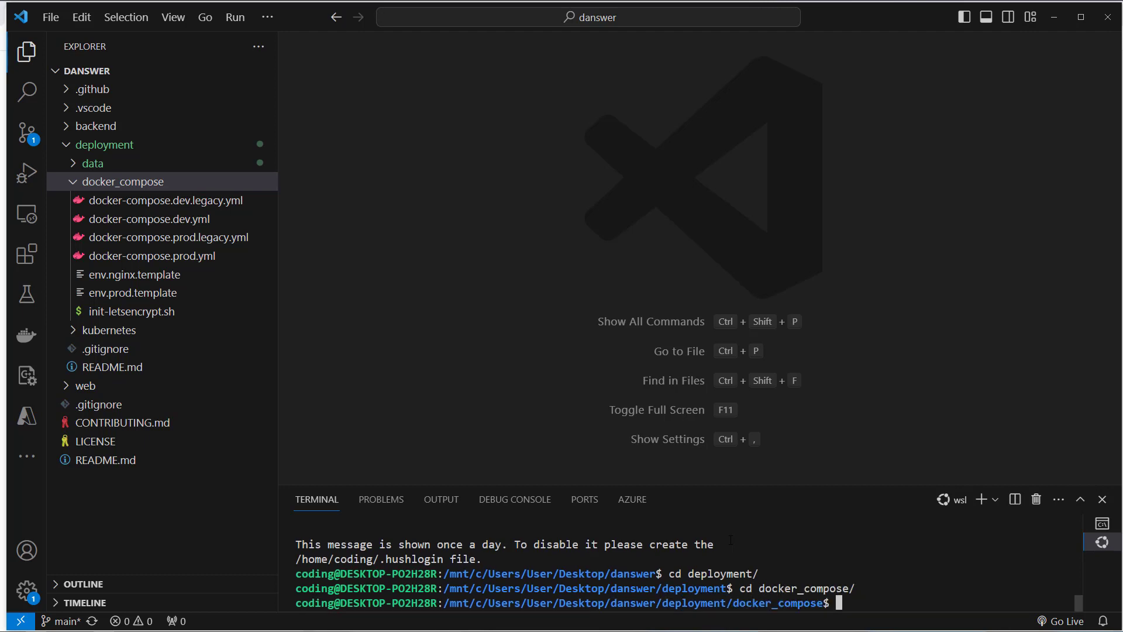
pyautogui.click(75, 333)
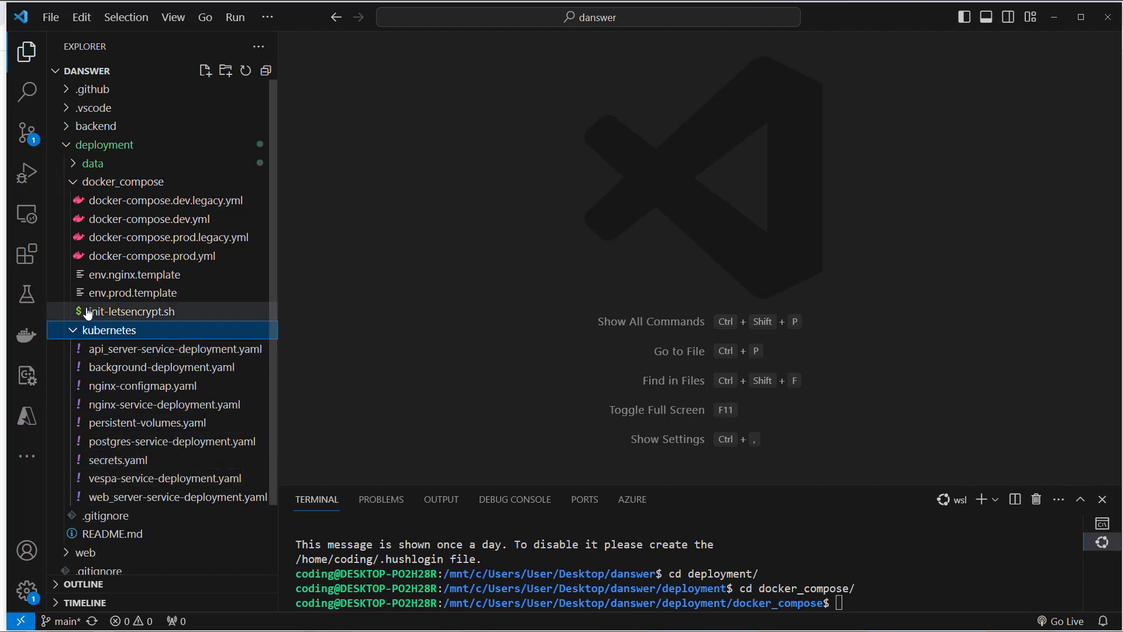
pyautogui.click(73, 331)
pyautogui.hotkey('ctrl', '`')
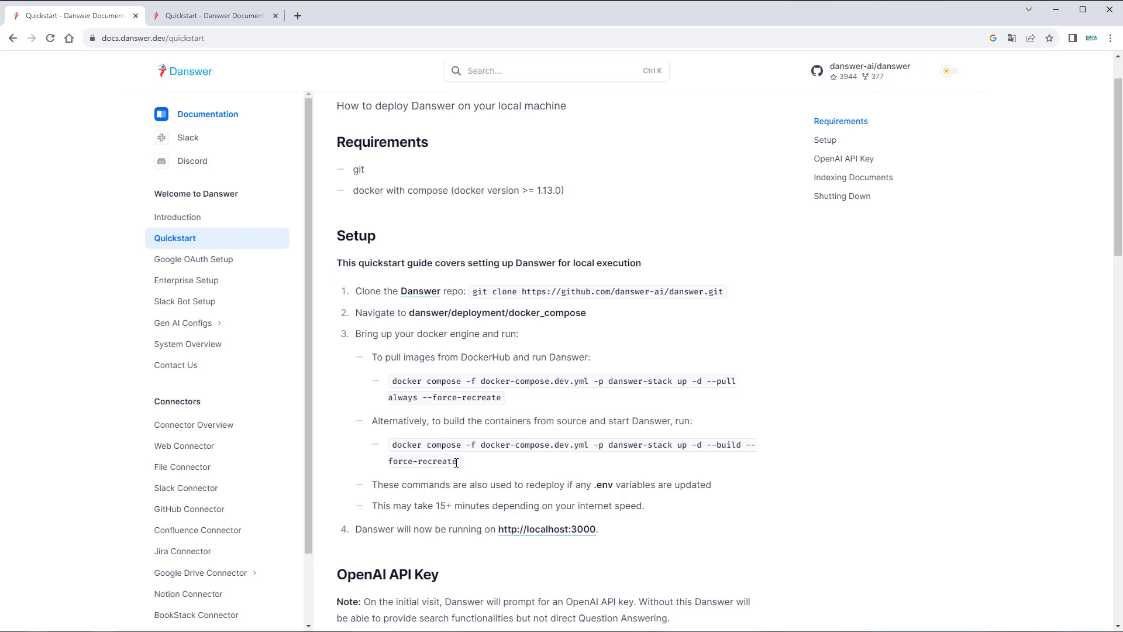
# Step: Copy the docker compose --build command from the docs and run it in the VS Code terminal
pyautogui.moveTo(457, 464); pyautogui.dragTo(387, 445)
pyautogui.hotkey('ctrl', 'c')
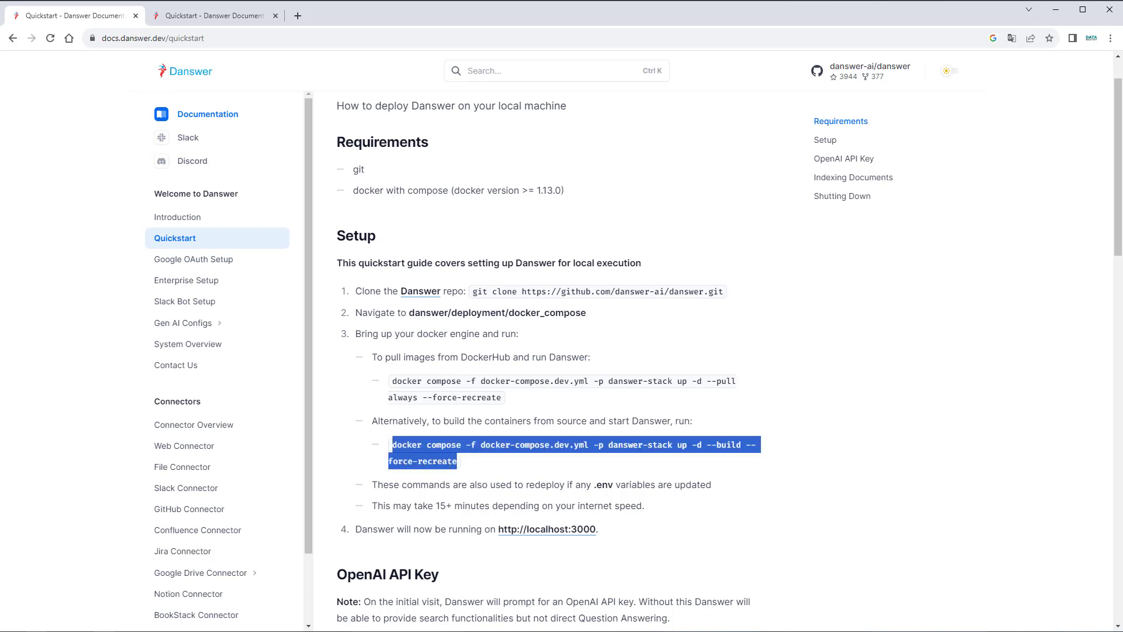
pyautogui.hotkey('alt', 'Tab')
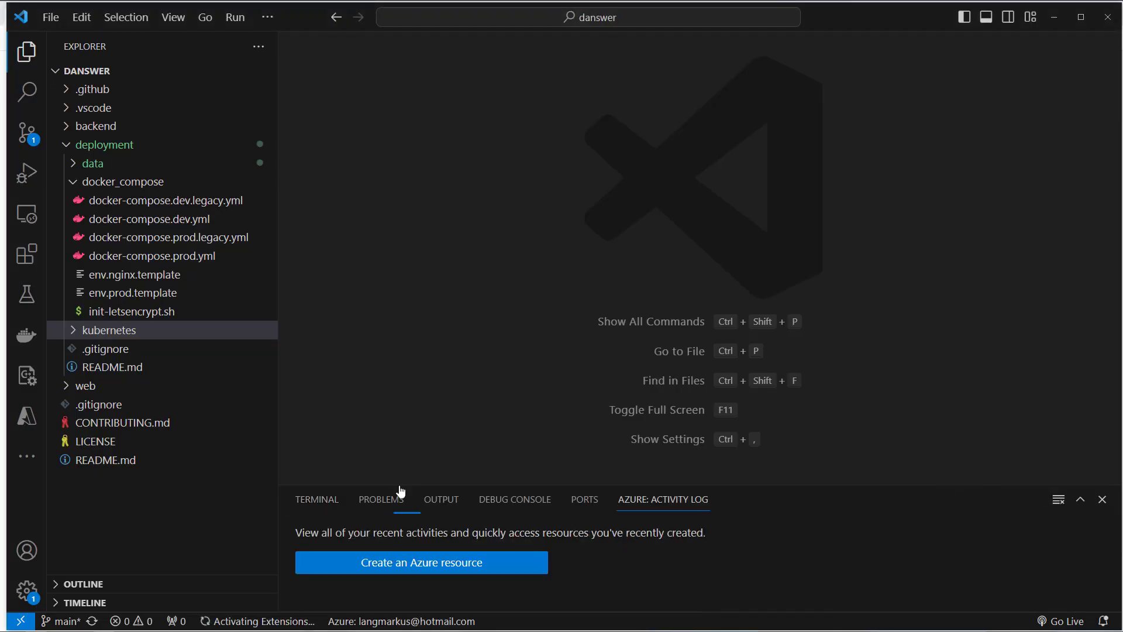
pyautogui.click(317, 500)
pyautogui.hotkey('ctrl', 'v')
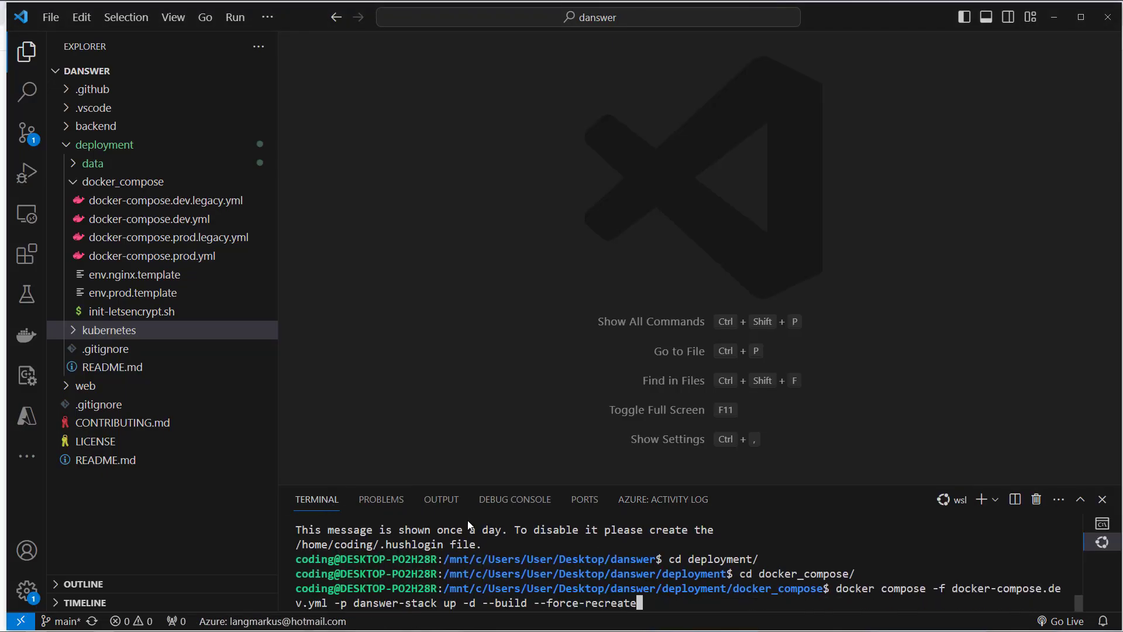
pyautogui.press('Return')
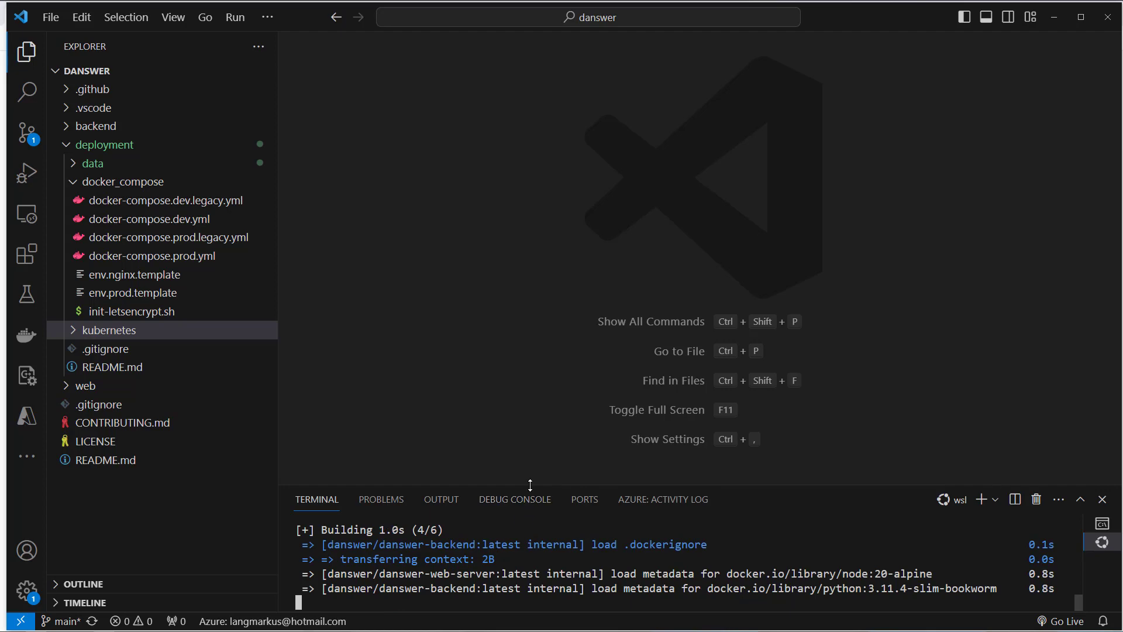
pyautogui.moveTo(531, 485); pyautogui.dragTo(529, 389)
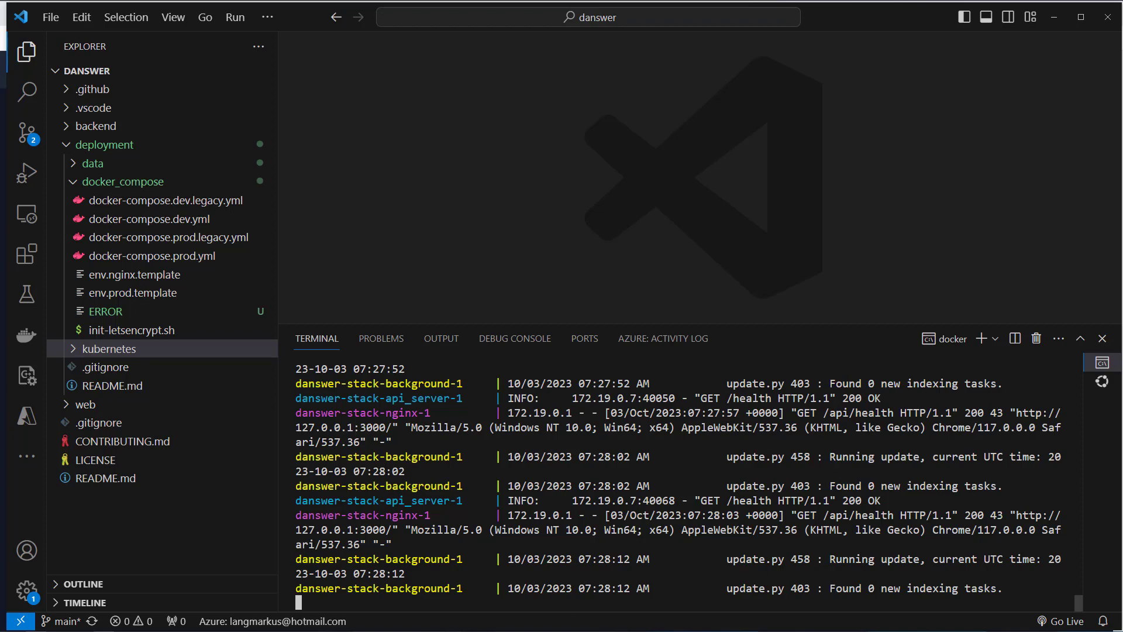
pyautogui.hotkey('alt', 'Tab')
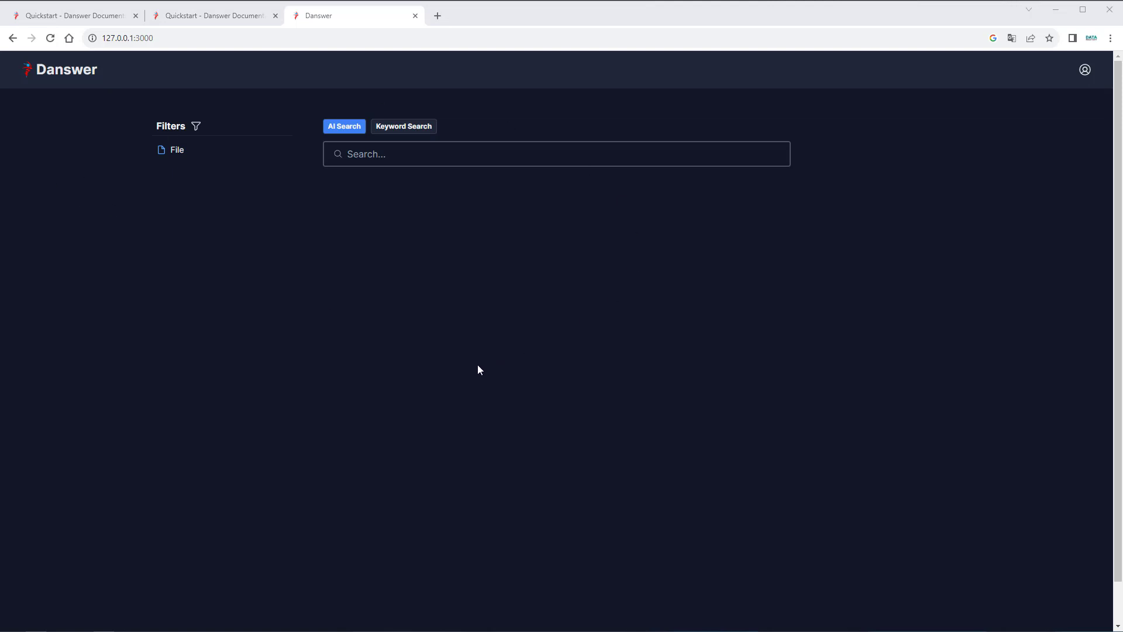
# Step: Go from the user menu to the Admin Panel's OpenAI Keys page, leaving the saved key unchanged
pyautogui.click(1085, 70)
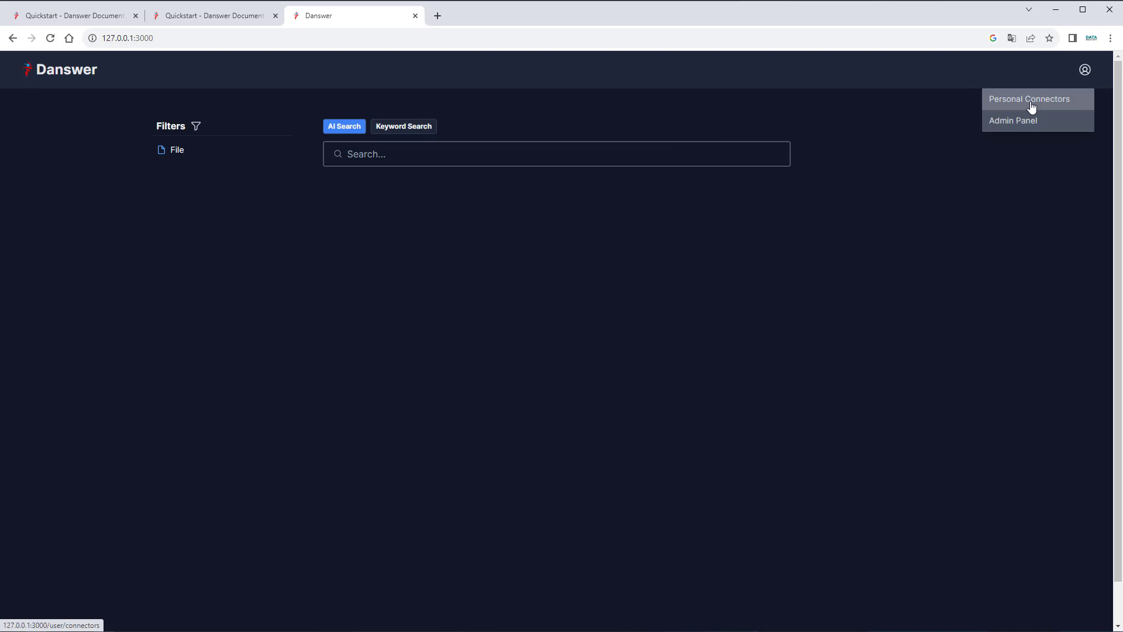
pyautogui.click(1031, 103)
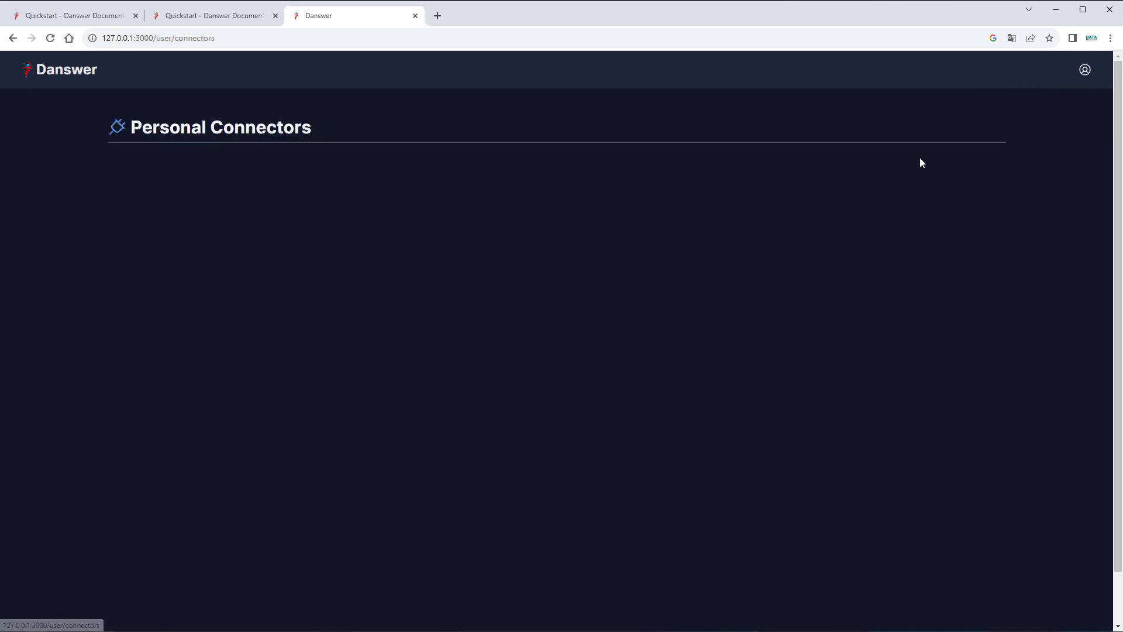
pyautogui.click(1083, 71)
pyautogui.click(1041, 118)
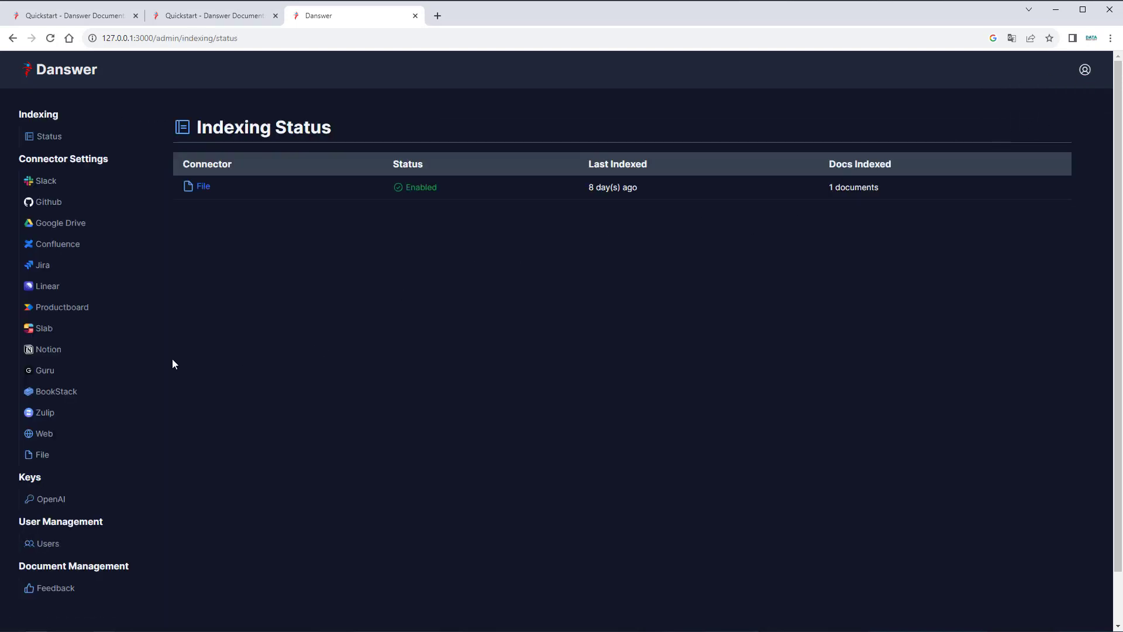
pyautogui.scroll(-1, 170, 362)
pyautogui.click(39, 450)
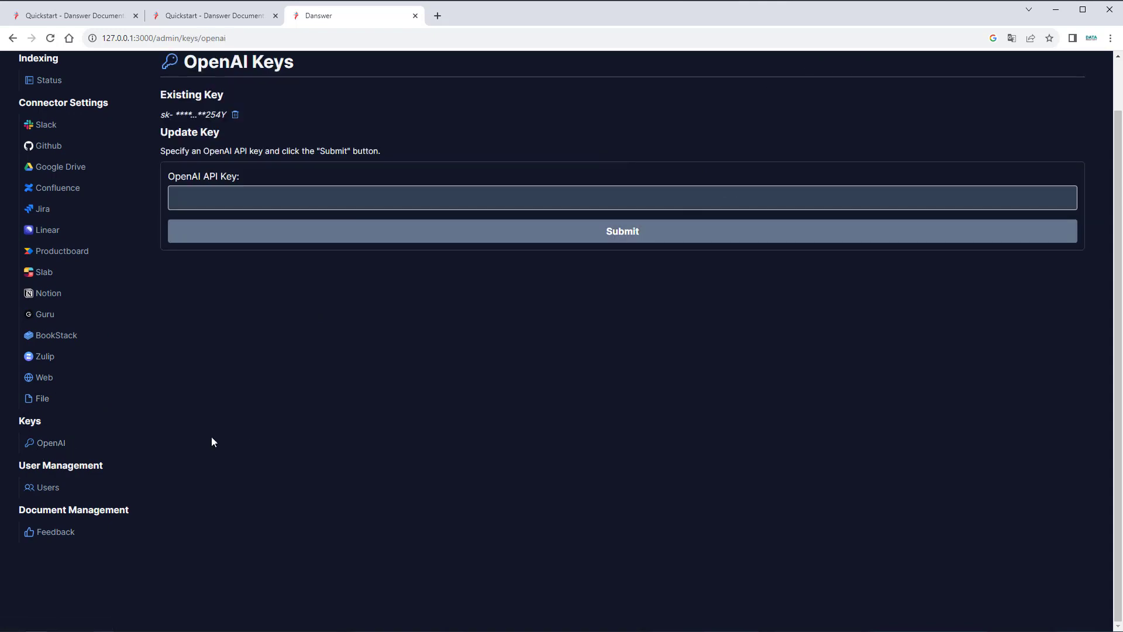
pyautogui.scroll(1, 229, 271)
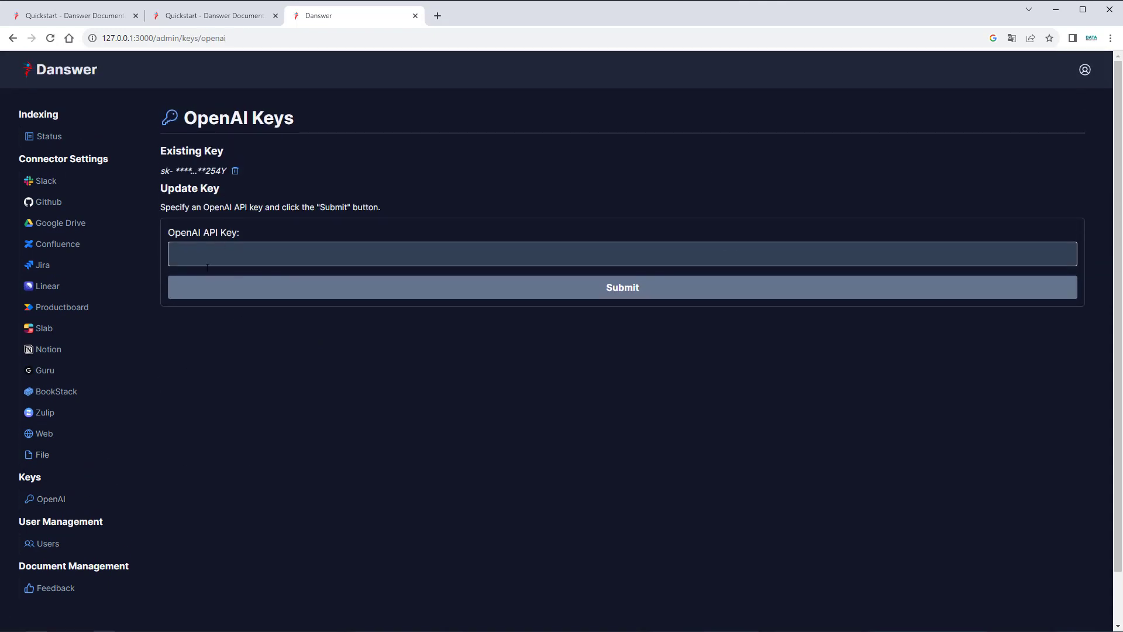
pyautogui.click(205, 261)
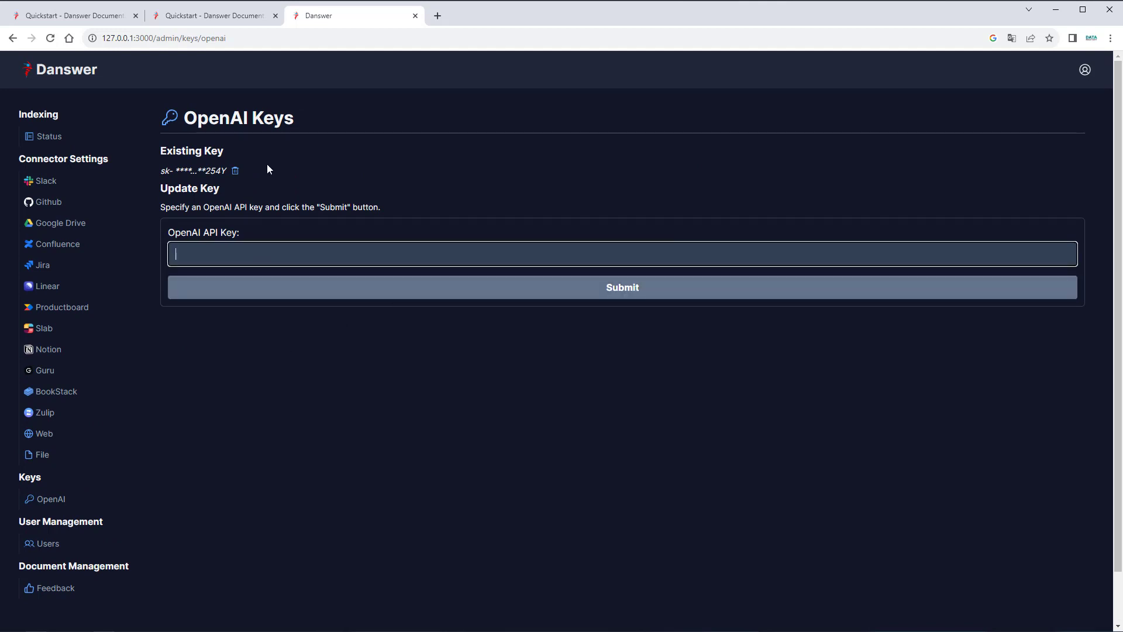
pyautogui.click(351, 412)
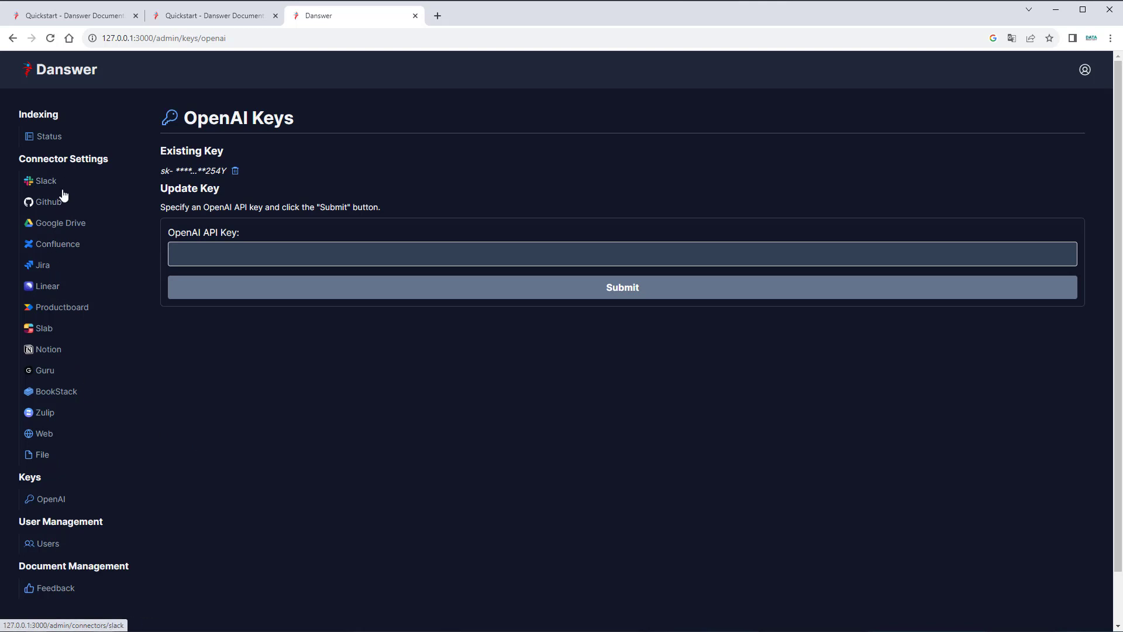
# Step: Check the File connector's uploaded bella_vista.txt shows Success!, then go to the Web connector settings
pyautogui.click(39, 458)
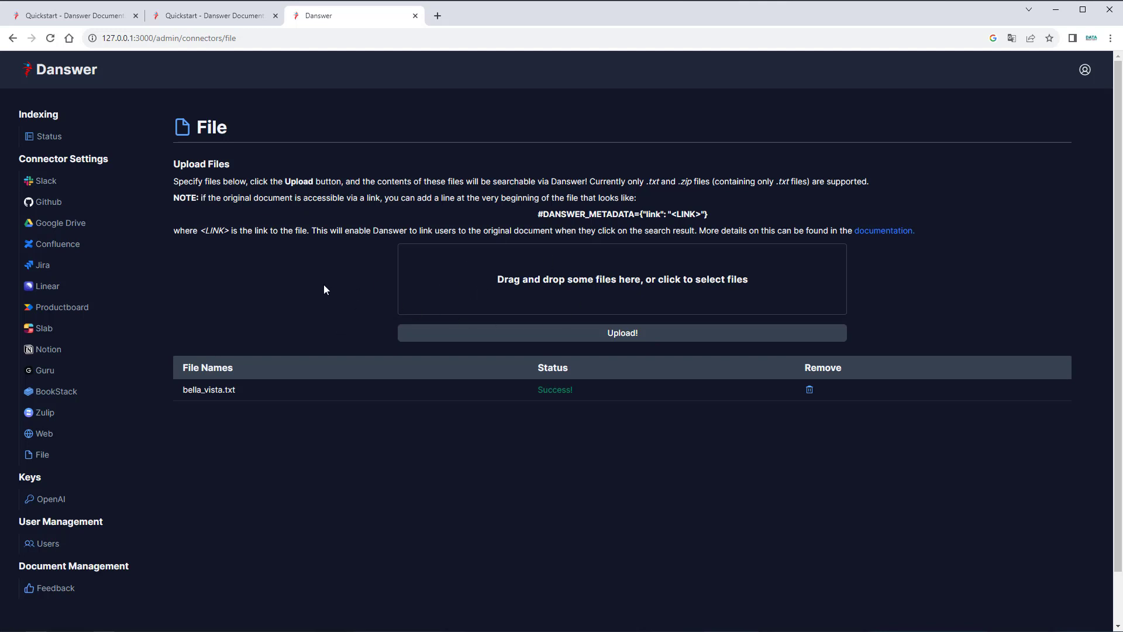
pyautogui.moveTo(179, 395); pyautogui.dragTo(301, 386)
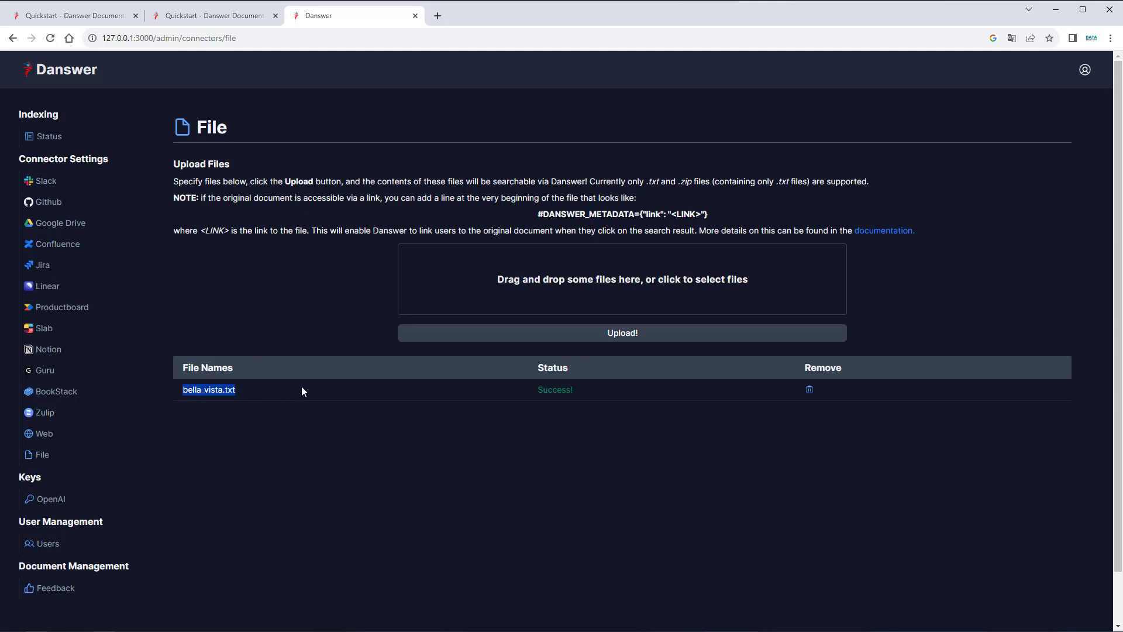
pyautogui.click(244, 328)
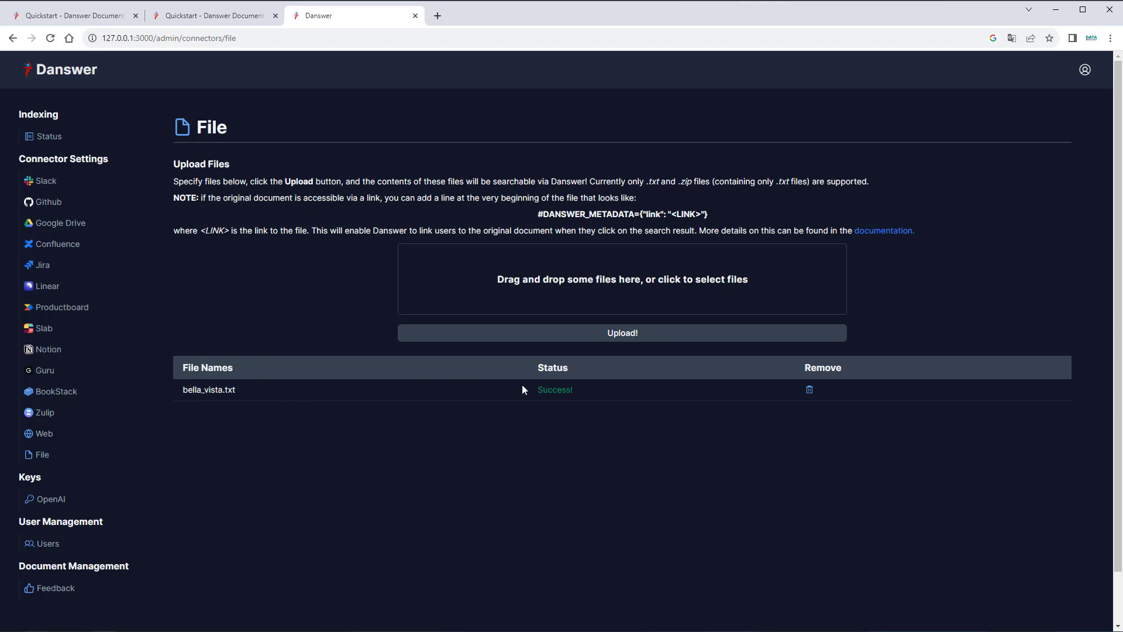
pyautogui.moveTo(527, 384); pyautogui.dragTo(605, 392)
pyautogui.click(573, 485)
pyautogui.click(46, 433)
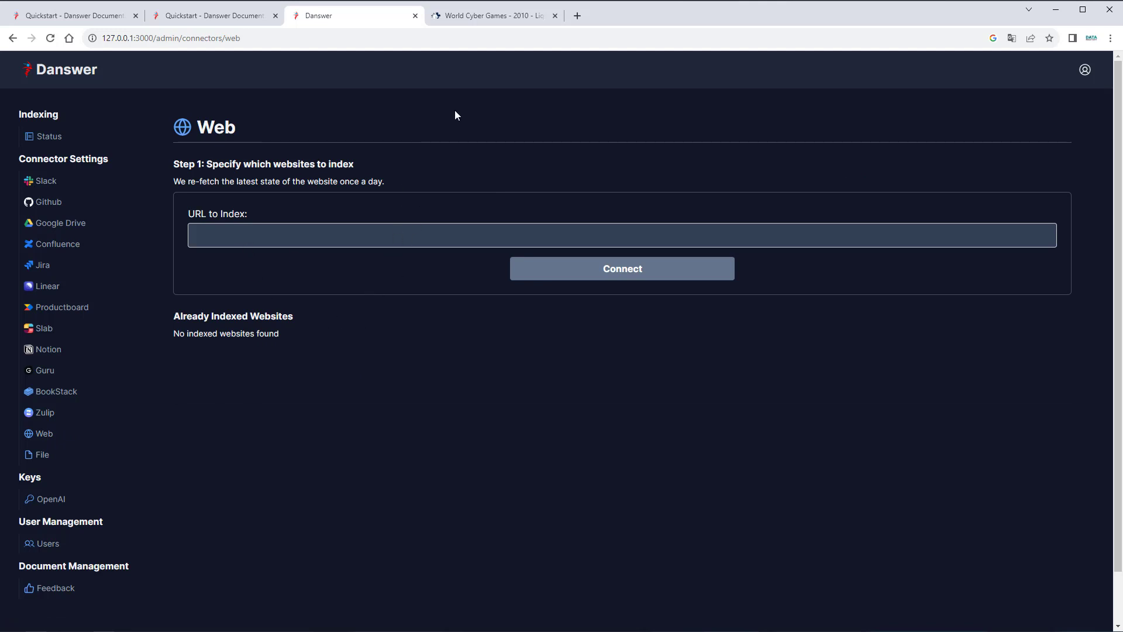
# Step: Scroll through the World Cyber Games 2010 Warcraft results and select the page URL in the address bar
pyautogui.click(486, 16)
pyautogui.scroll(10, 440, 227)
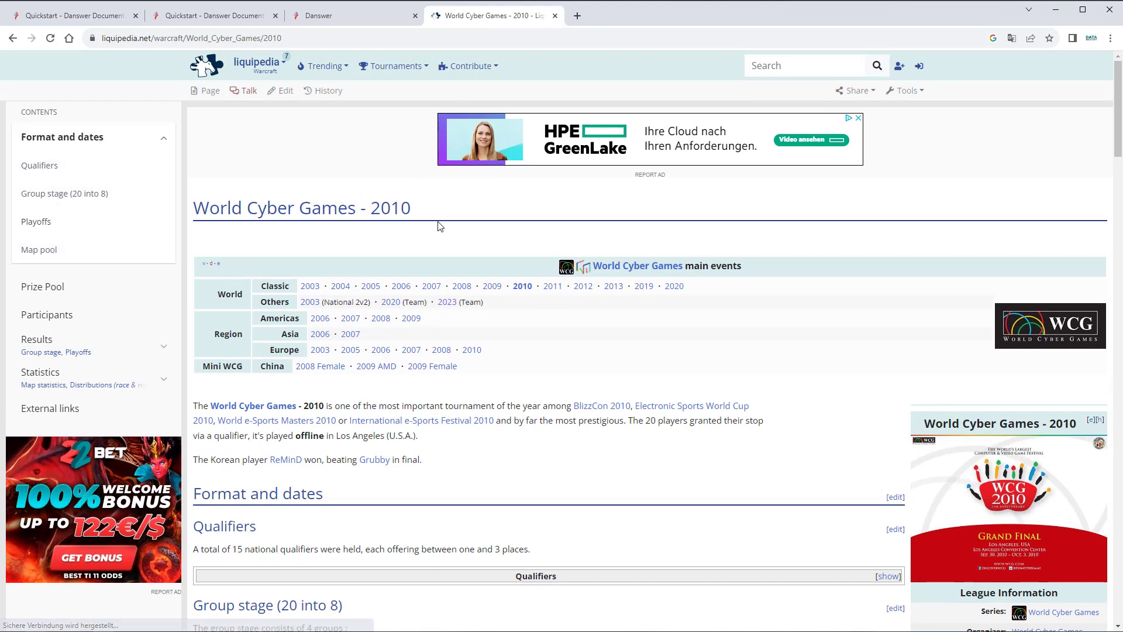
pyautogui.scroll(-20, 440, 227)
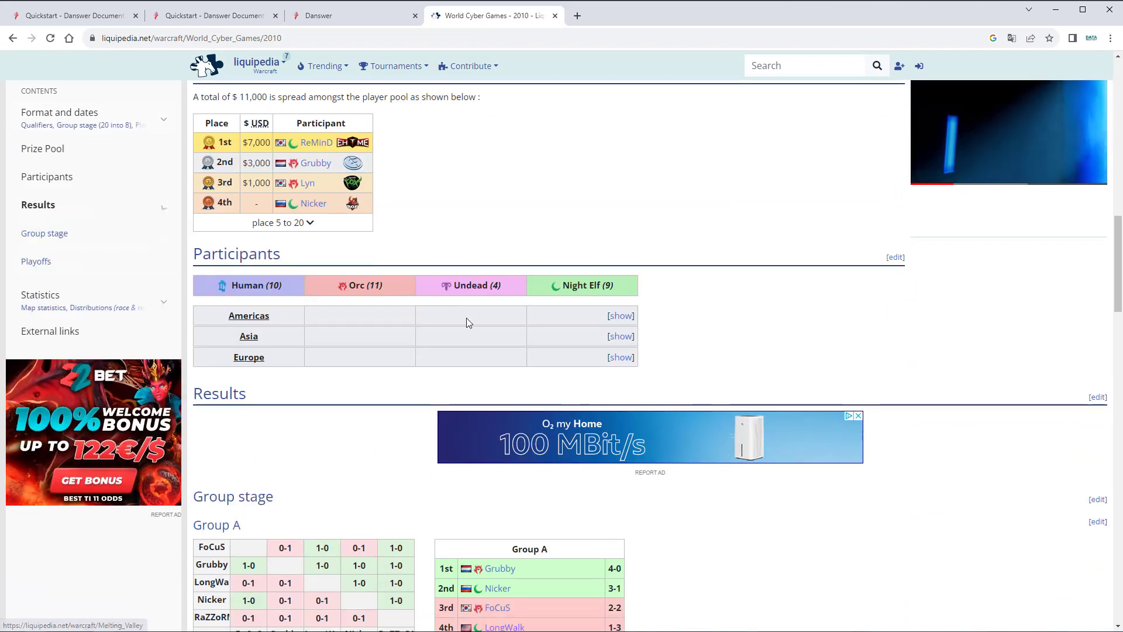
pyautogui.scroll(-9, 466, 322)
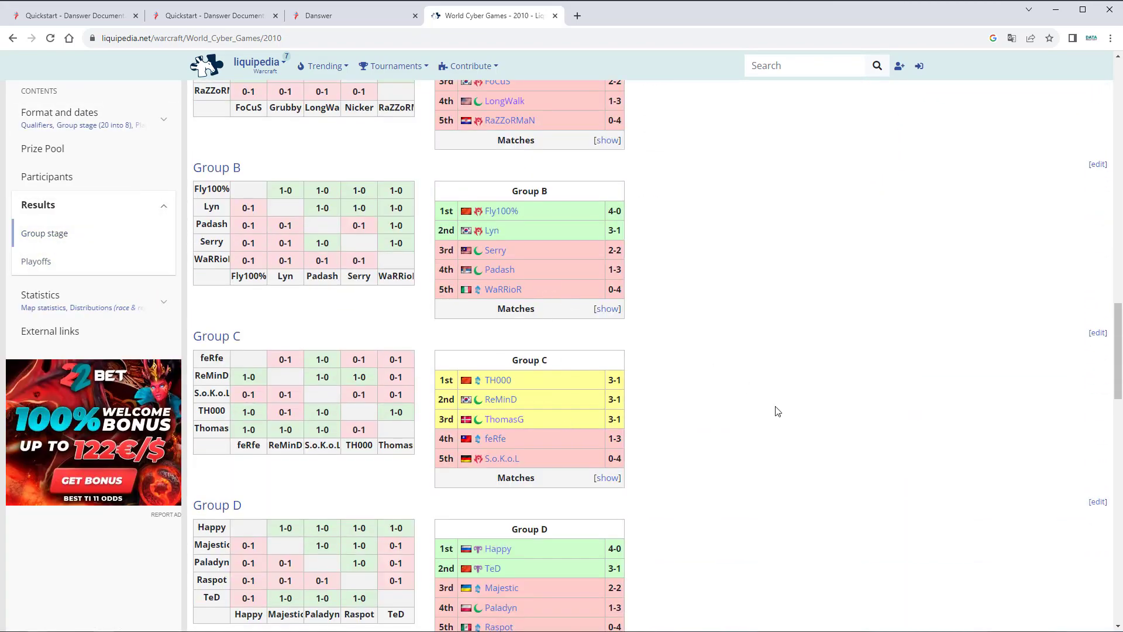
pyautogui.scroll(-4, 711, 407)
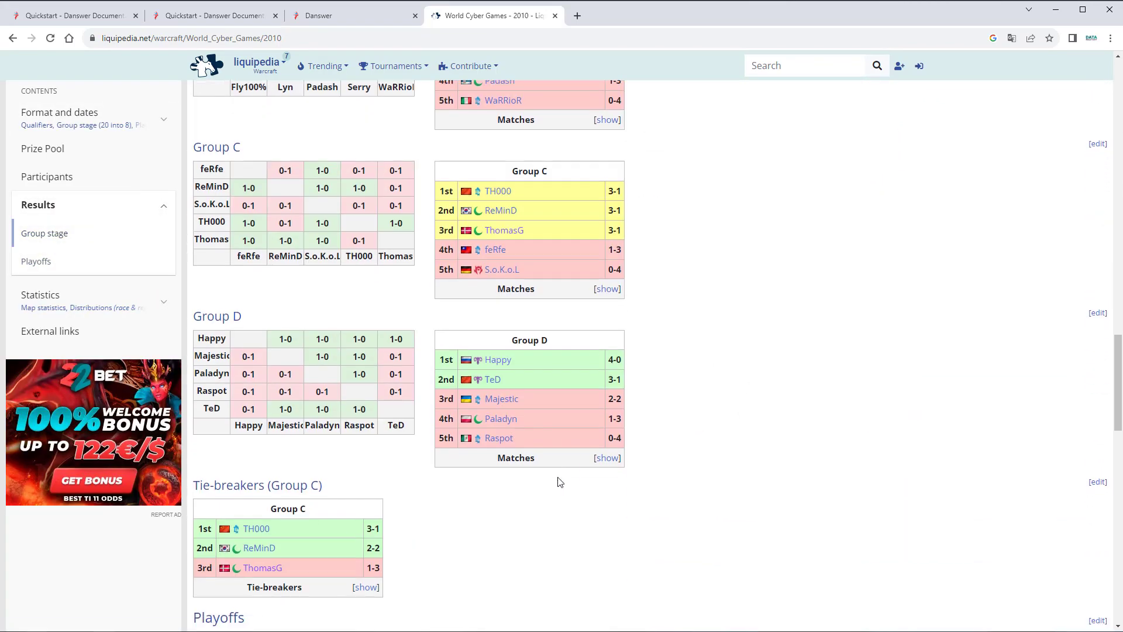
pyautogui.scroll(-3, 560, 481)
pyautogui.scroll(-8, 644, 466)
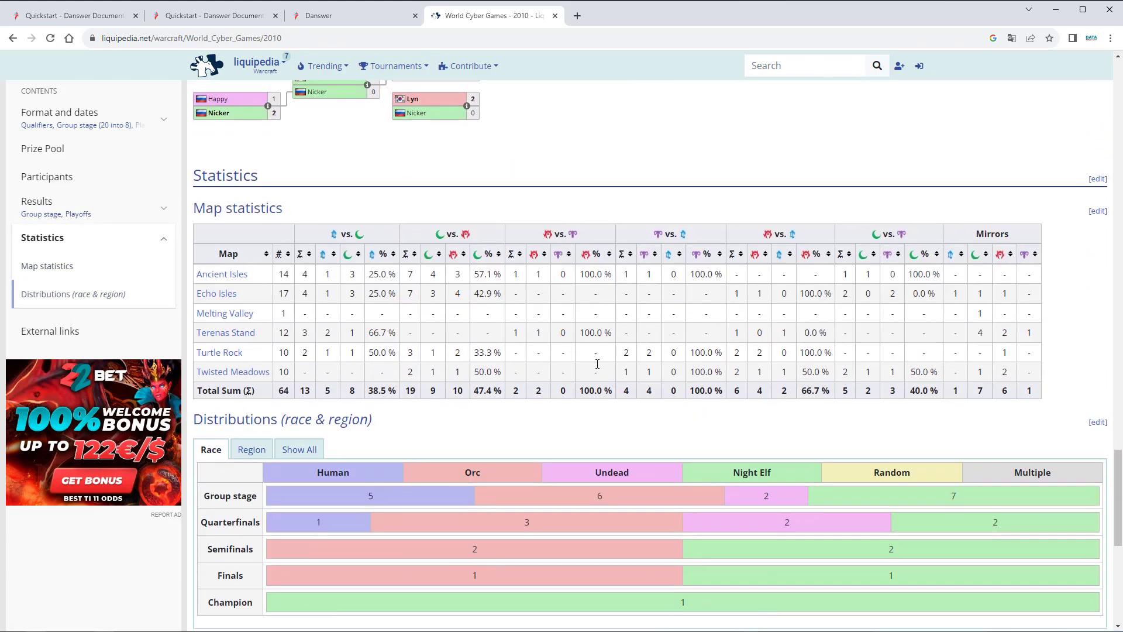
pyautogui.scroll(-5, 594, 404)
pyautogui.scroll(10, 461, 415)
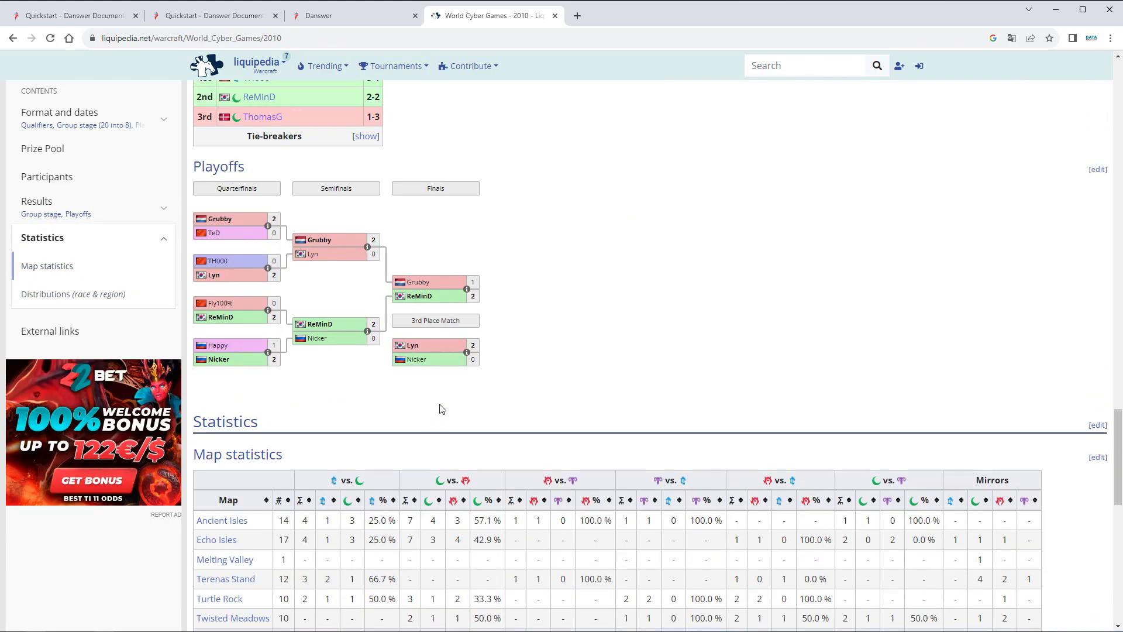
pyautogui.scroll(3, 445, 409)
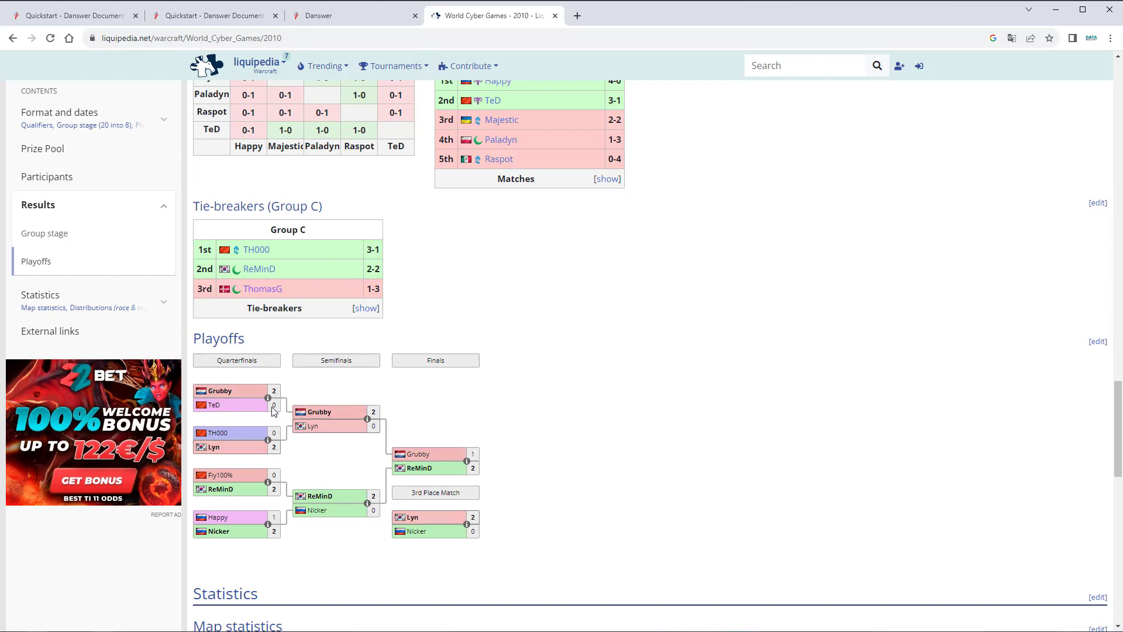
pyautogui.scroll(-7, 530, 281)
pyautogui.scroll(8, 529, 289)
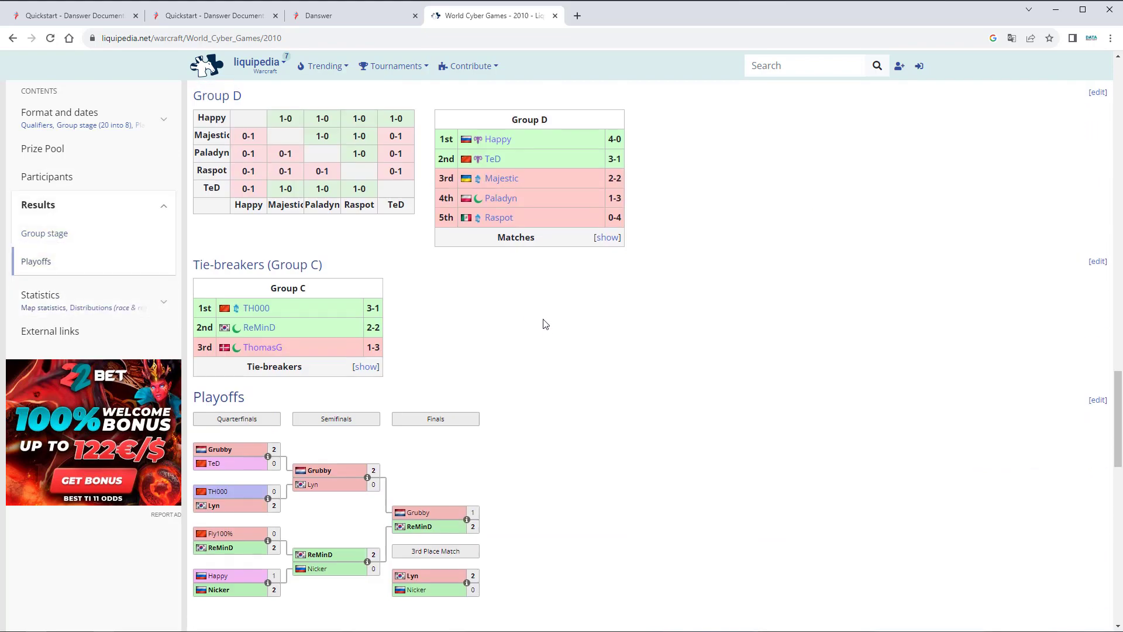
pyautogui.click(306, 38)
pyautogui.hotkey('ctrl', 'c')
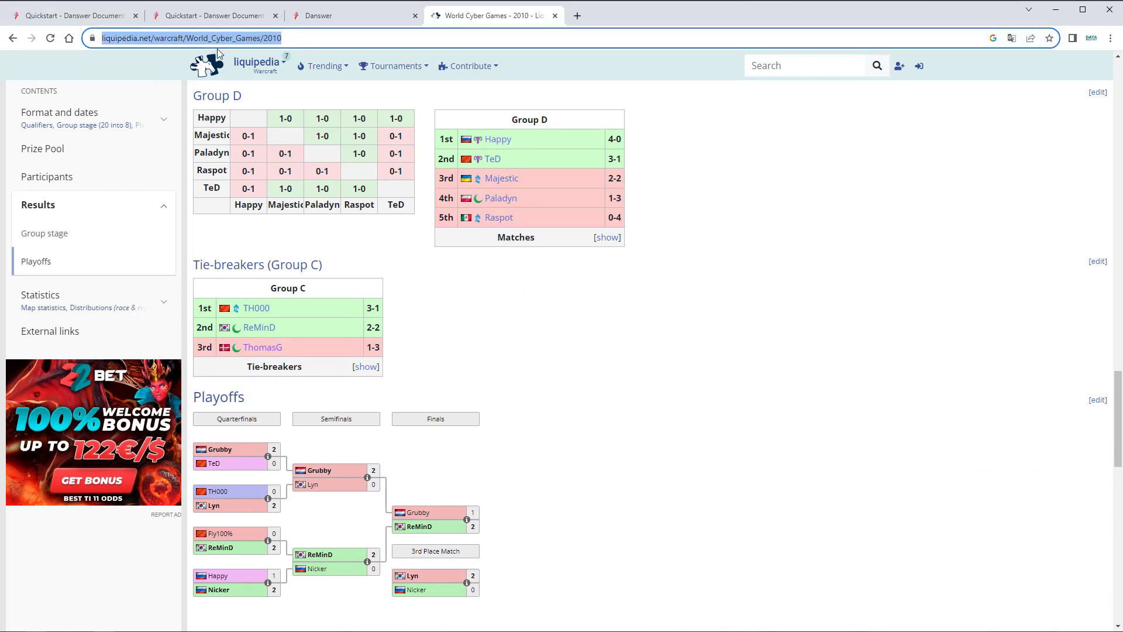
# Step: Paste the Liquipedia World Cyber Games 2010 URL into URL to Index and connect it
pyautogui.click(326, 16)
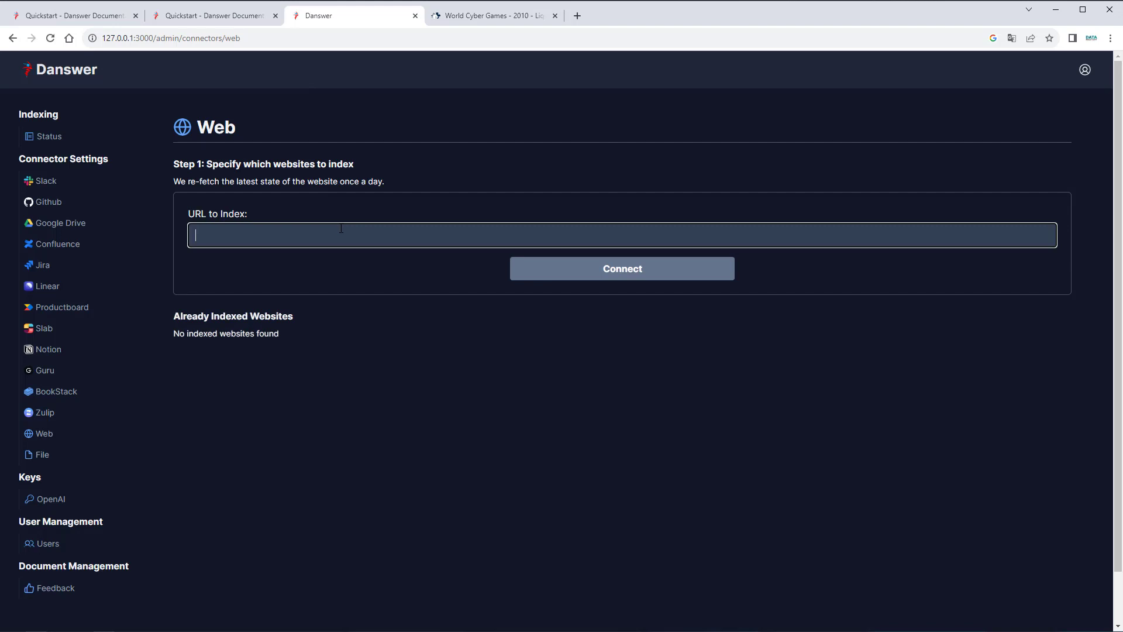
pyautogui.hotkey('ctrl', 'v')
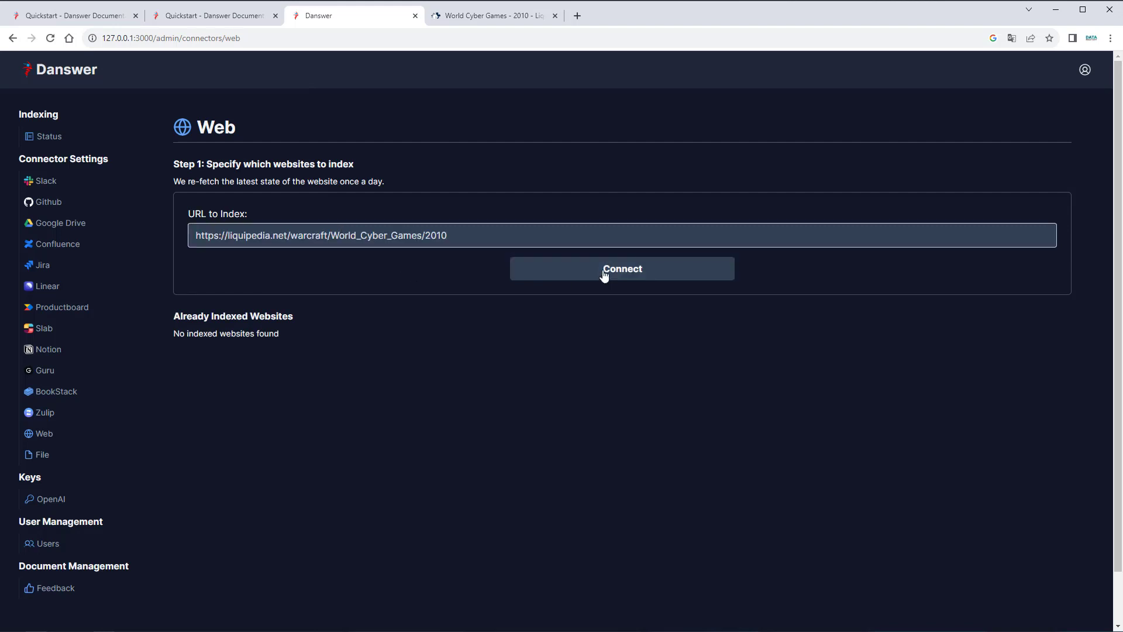
pyautogui.click(602, 273)
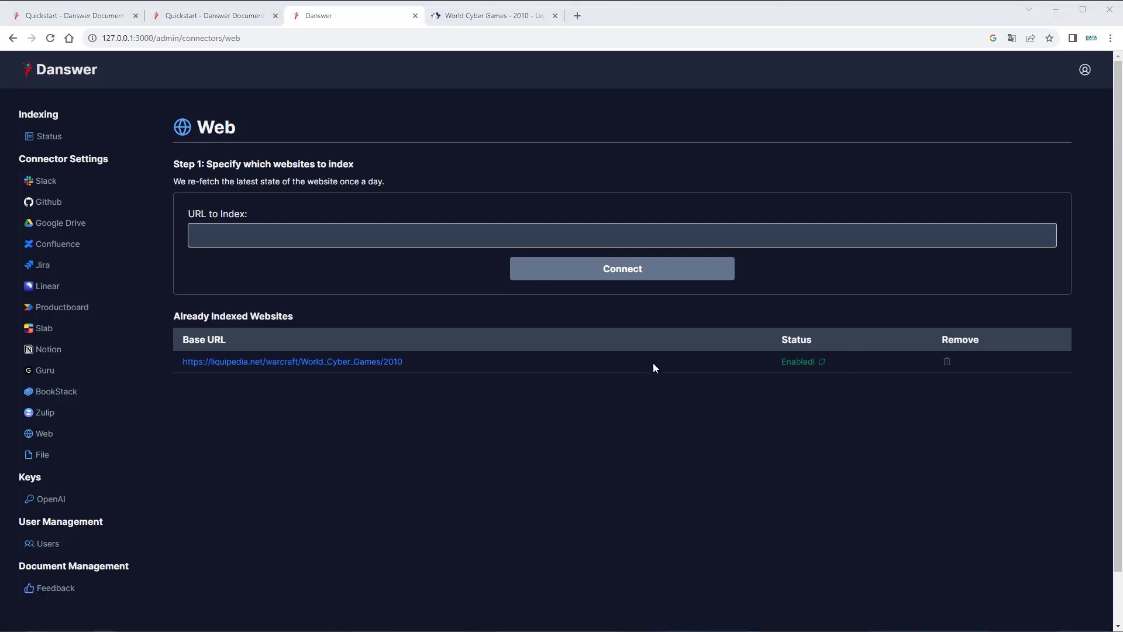
# Step: Monitor the Web connector's indexing at about 19.98 docs/min until 52 documents are indexed
pyautogui.click(49, 139)
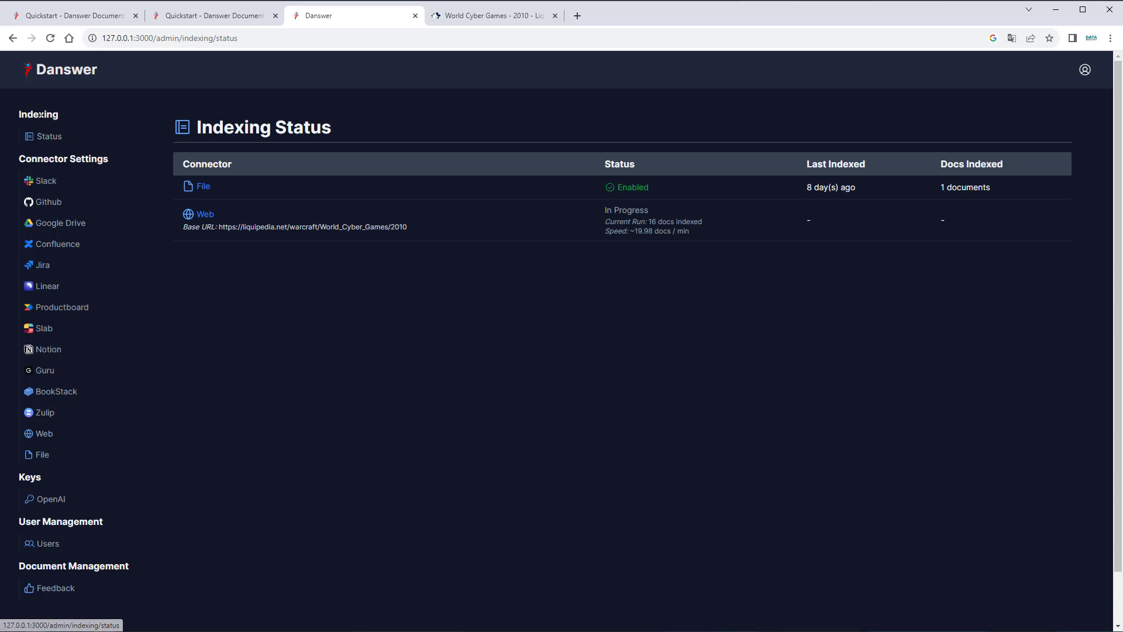
pyautogui.moveTo(14, 114); pyautogui.dragTo(74, 114)
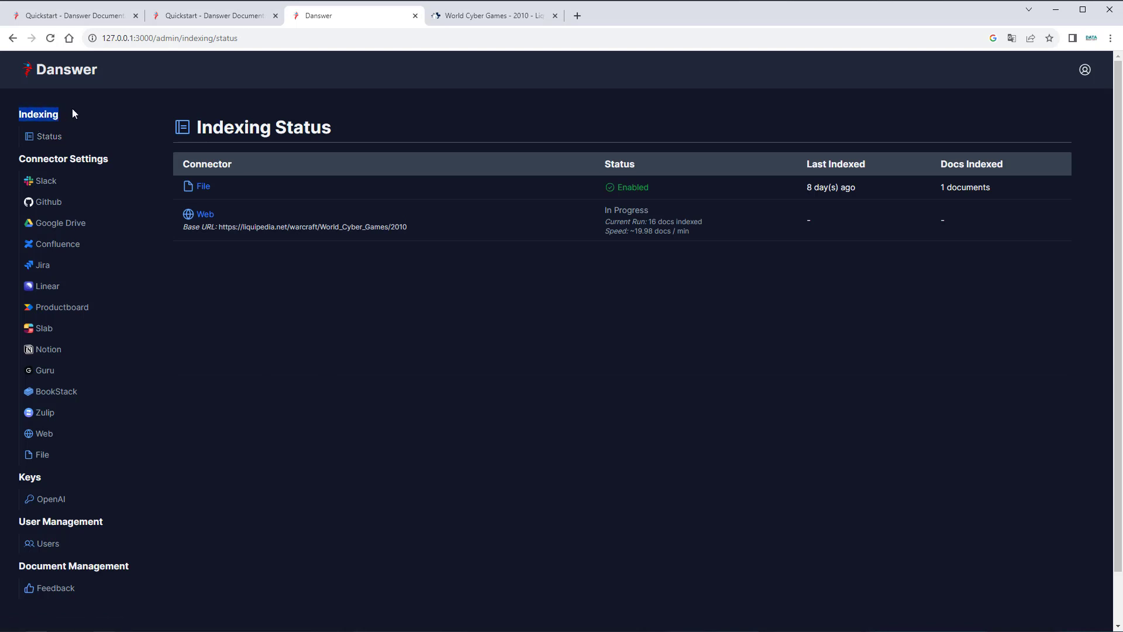
pyautogui.click(600, 378)
pyautogui.click(655, 241)
pyautogui.moveTo(695, 229); pyautogui.dragTo(613, 231)
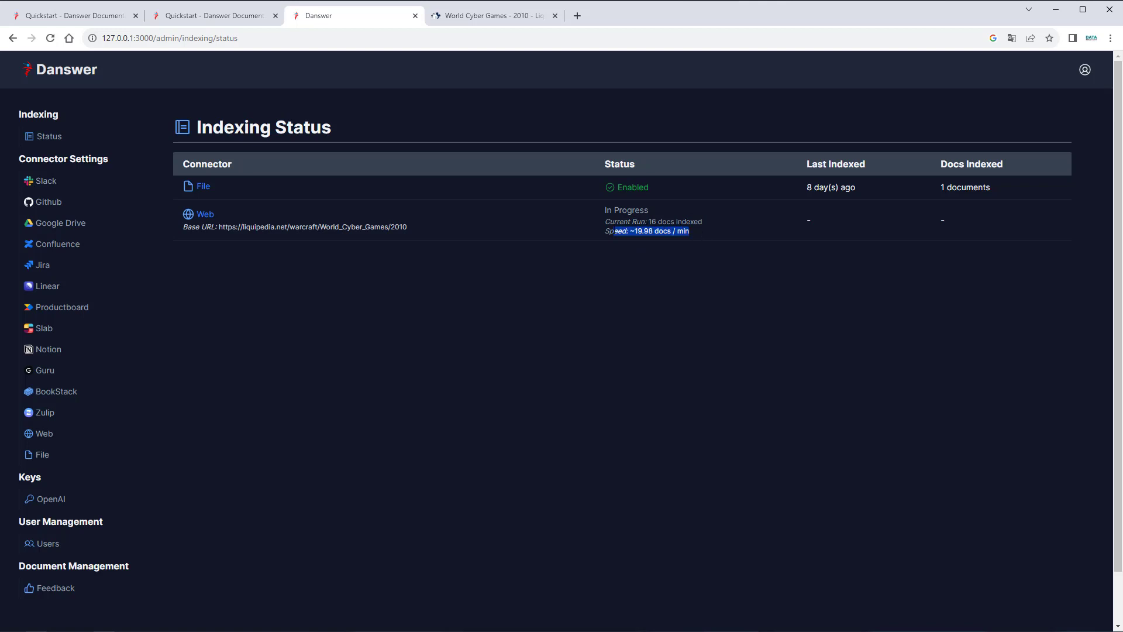
pyautogui.click(653, 237)
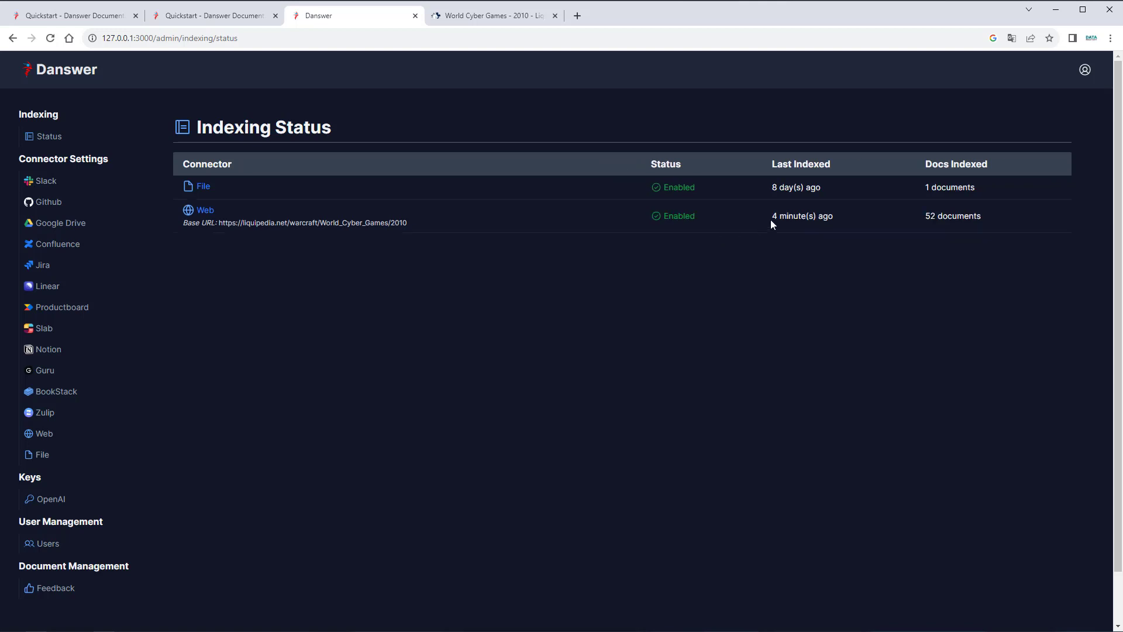
pyautogui.moveTo(907, 215); pyautogui.dragTo(981, 213)
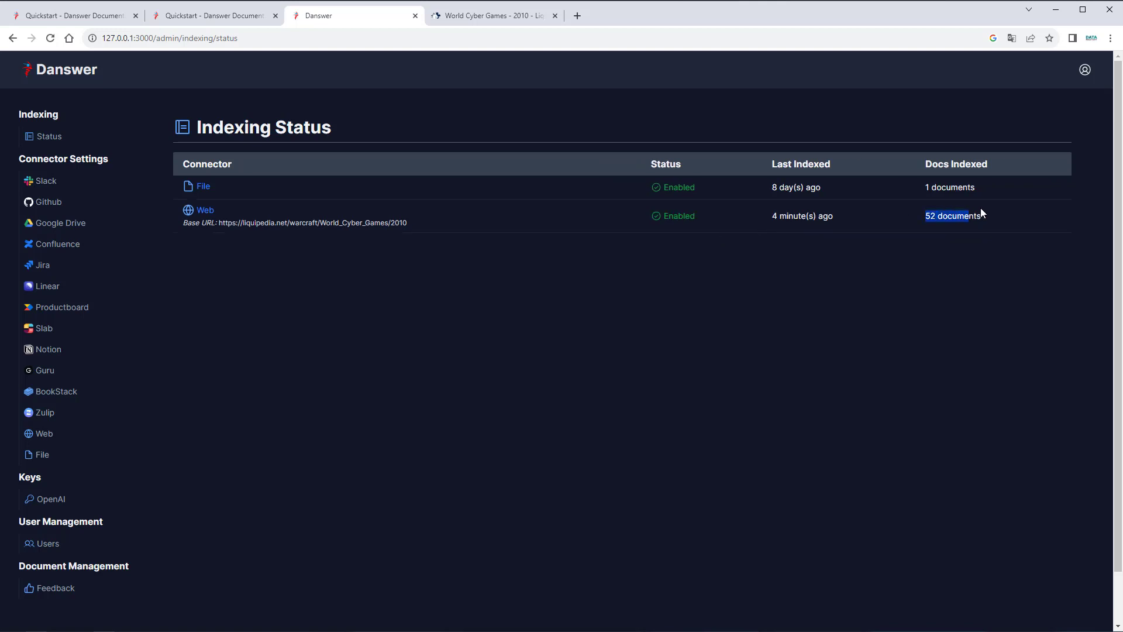
pyautogui.click(637, 317)
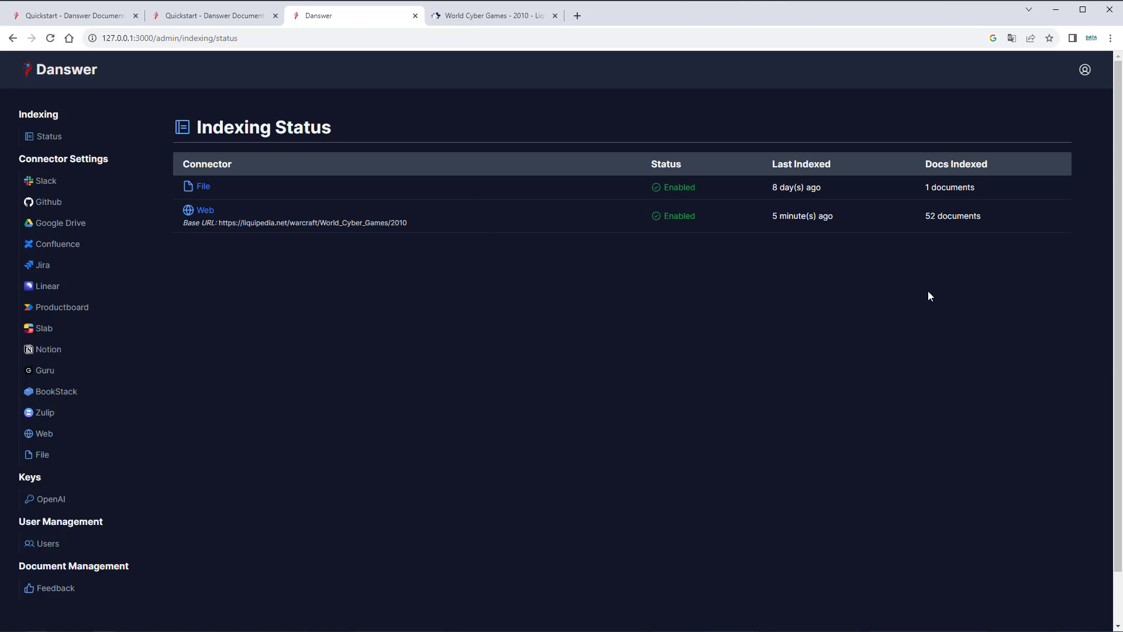
# Step: Return to the search page and type 'who won the world cyber games 2010?' into AI Search
pyautogui.click(58, 71)
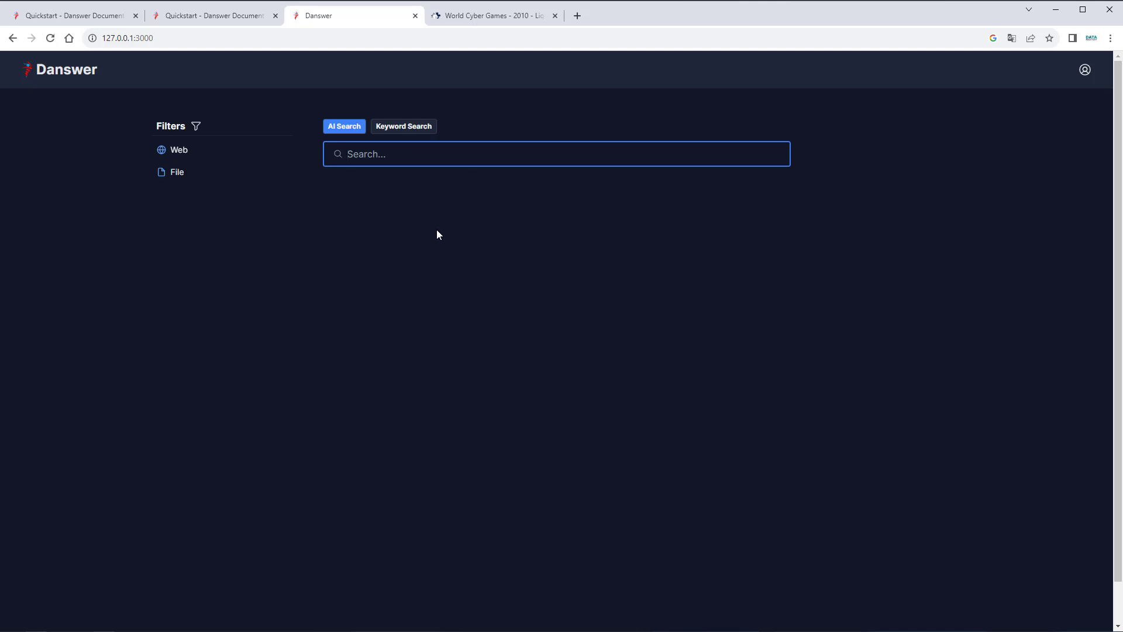
pyautogui.write('who won the world c')
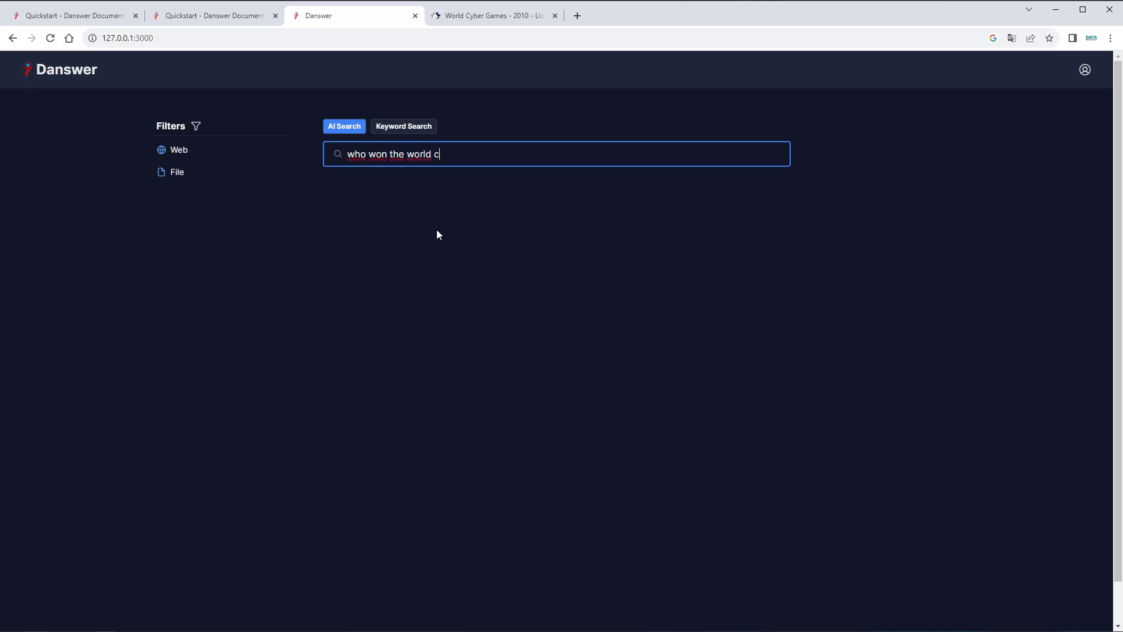
pyautogui.write('yber games 2010?')
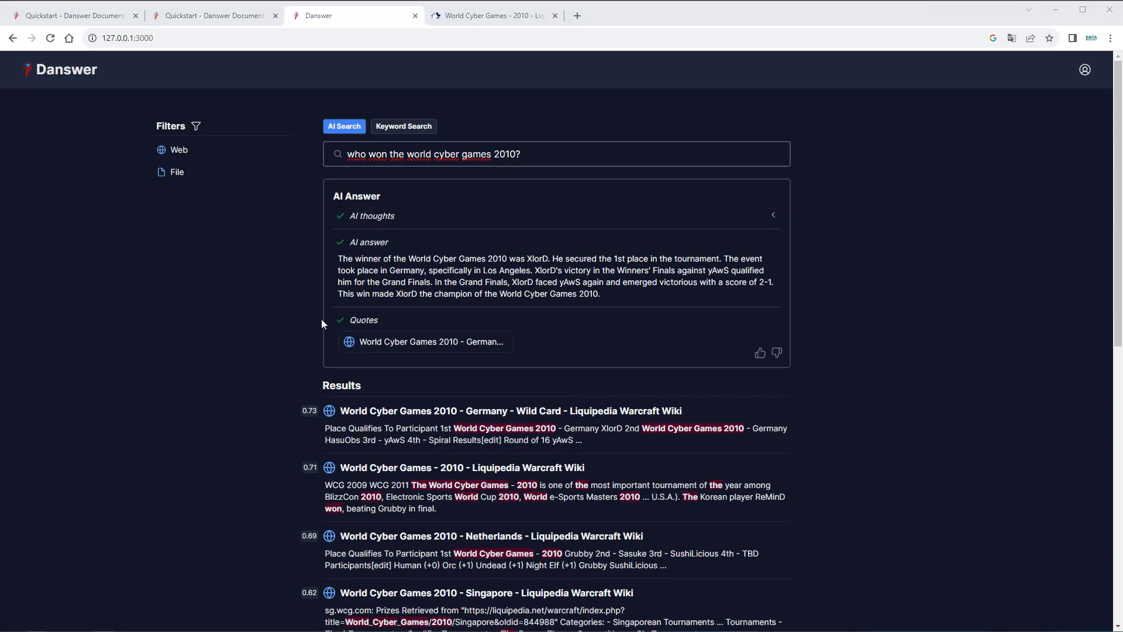
pyautogui.moveTo(355, 346)
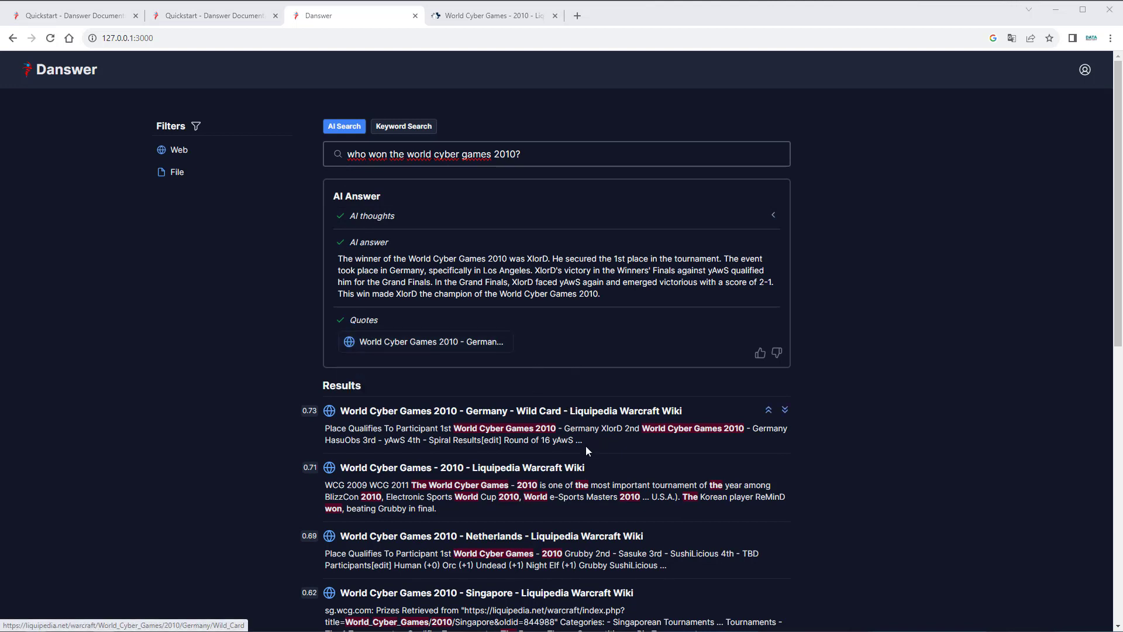
pyautogui.scroll(-1, 506, 423)
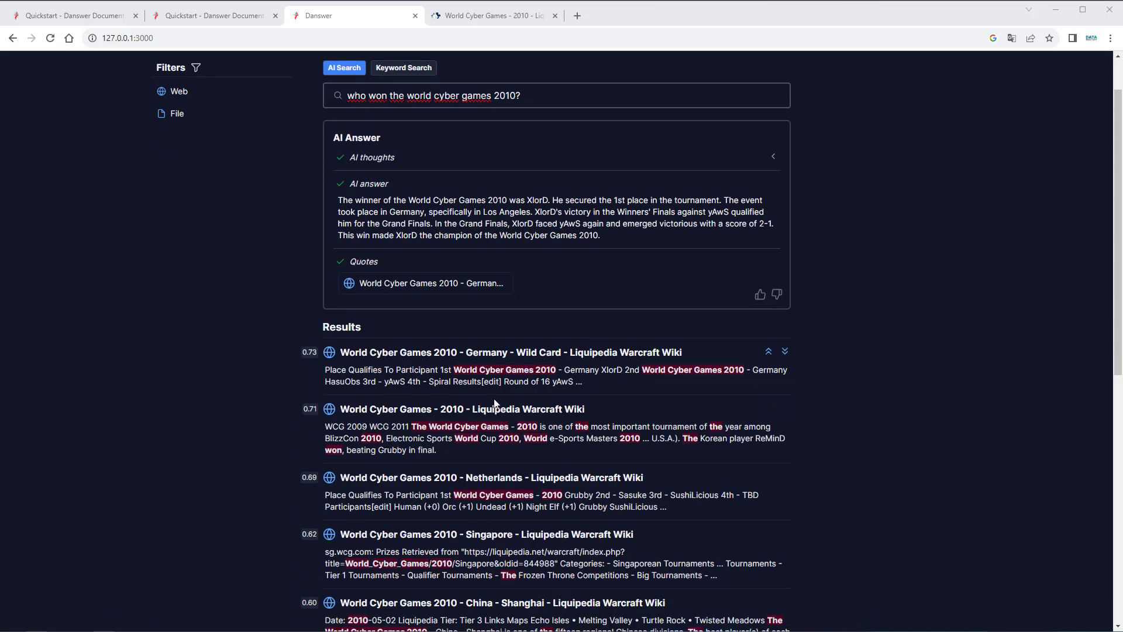
pyautogui.scroll(-1, 507, 422)
pyautogui.scroll(2, 507, 423)
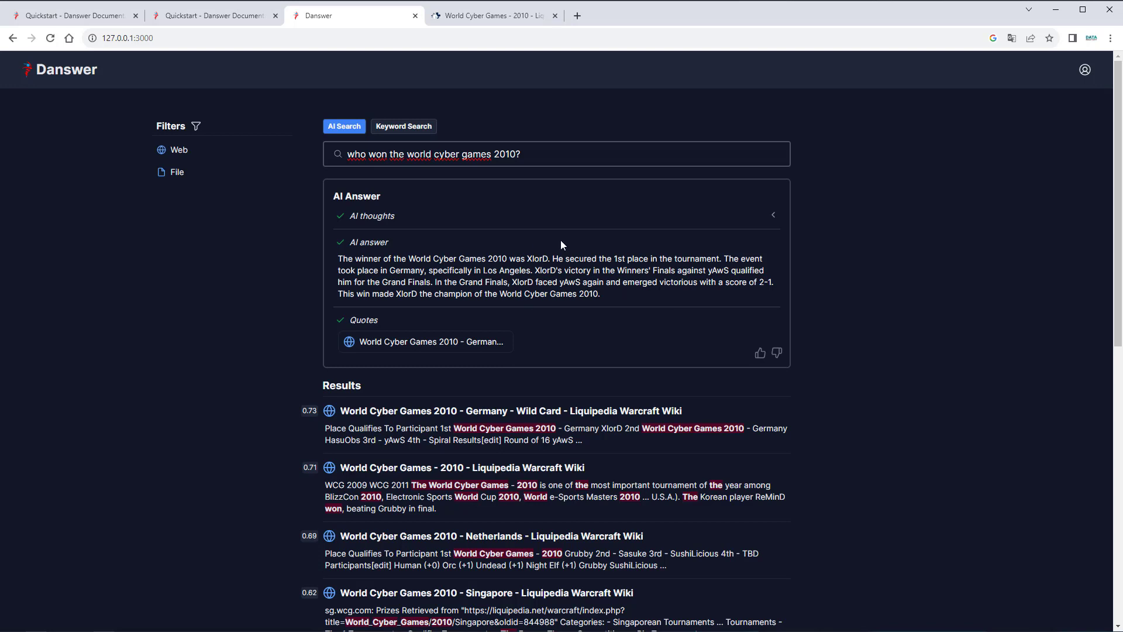
pyautogui.scroll(-2, 560, 325)
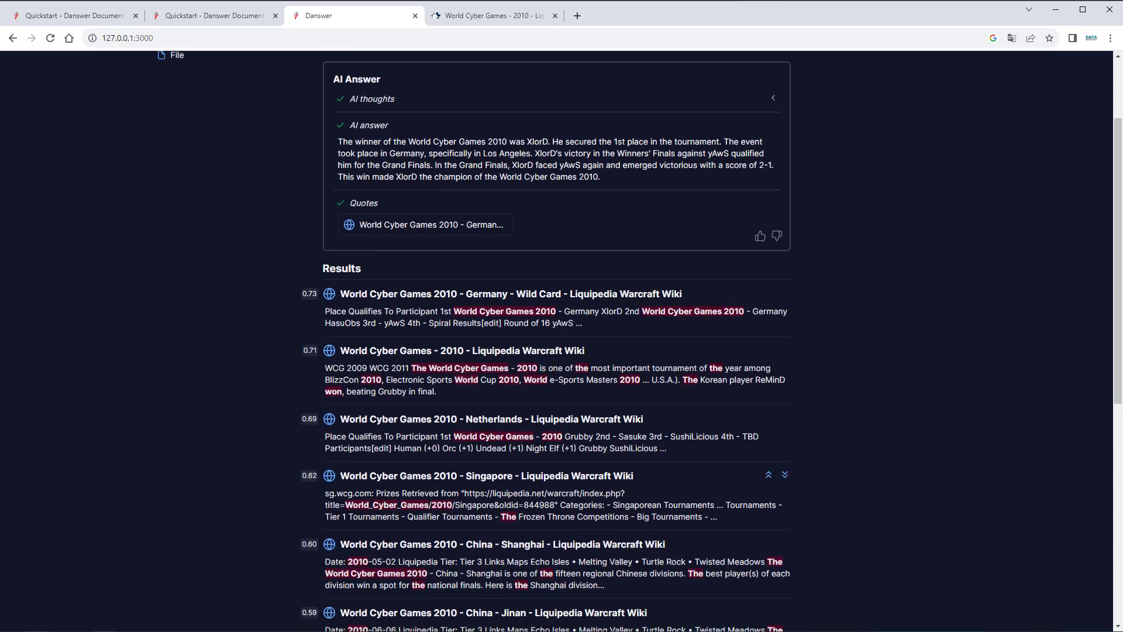
pyautogui.scroll(2, 531, 366)
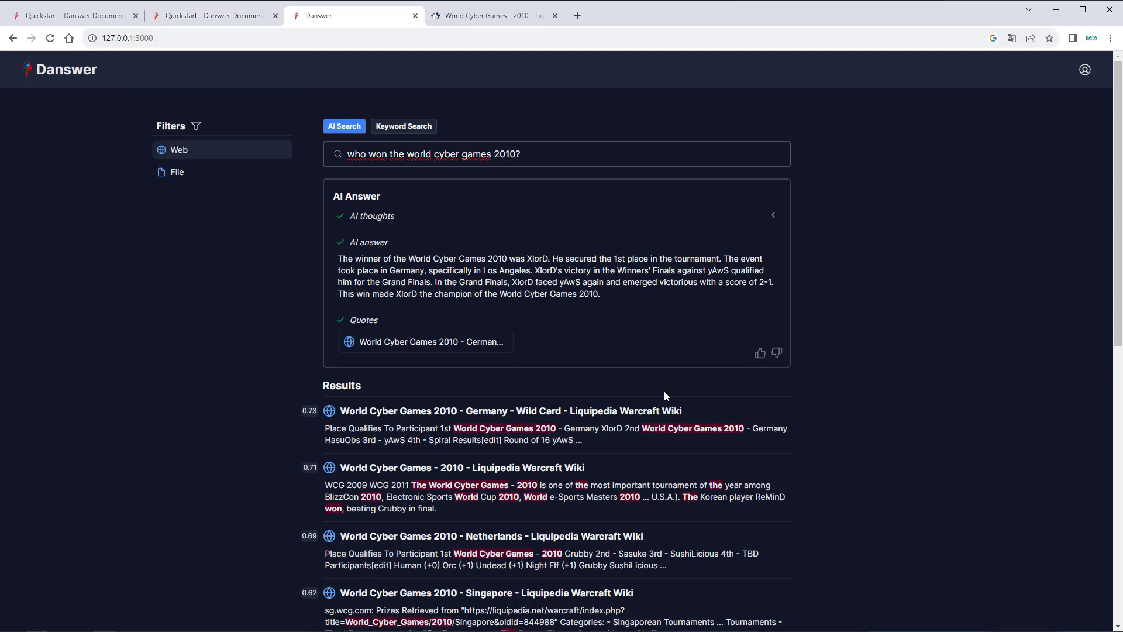
# Step: In the Quickstart docs, go to System Overview and zoom into the System Architecture diagram
pyautogui.click(190, 19)
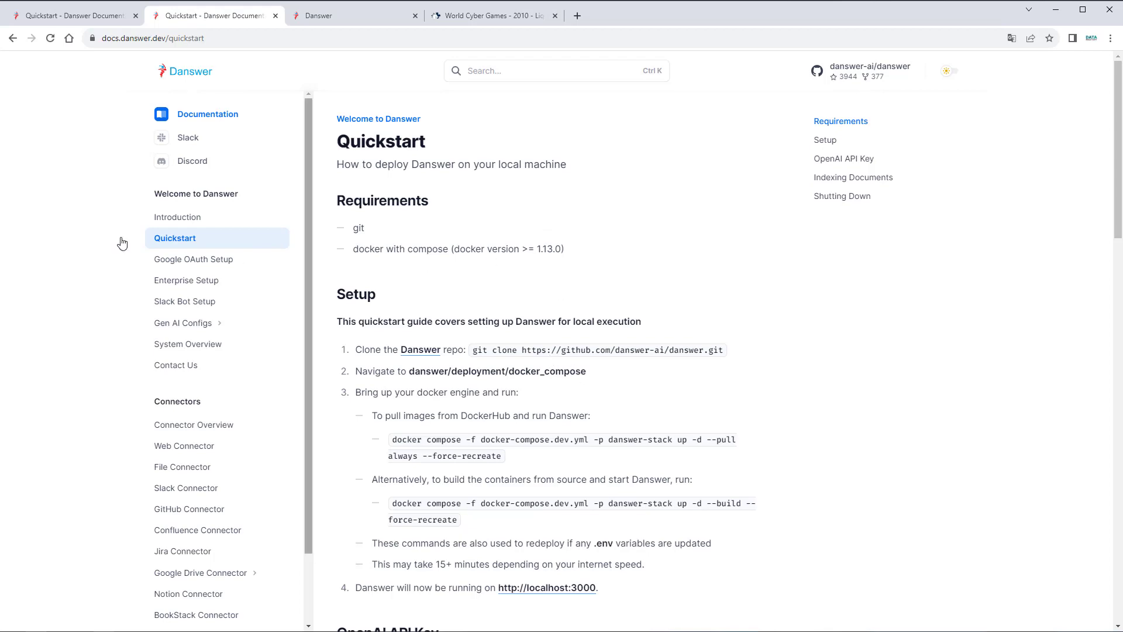
pyautogui.scroll(-1, 140, 305)
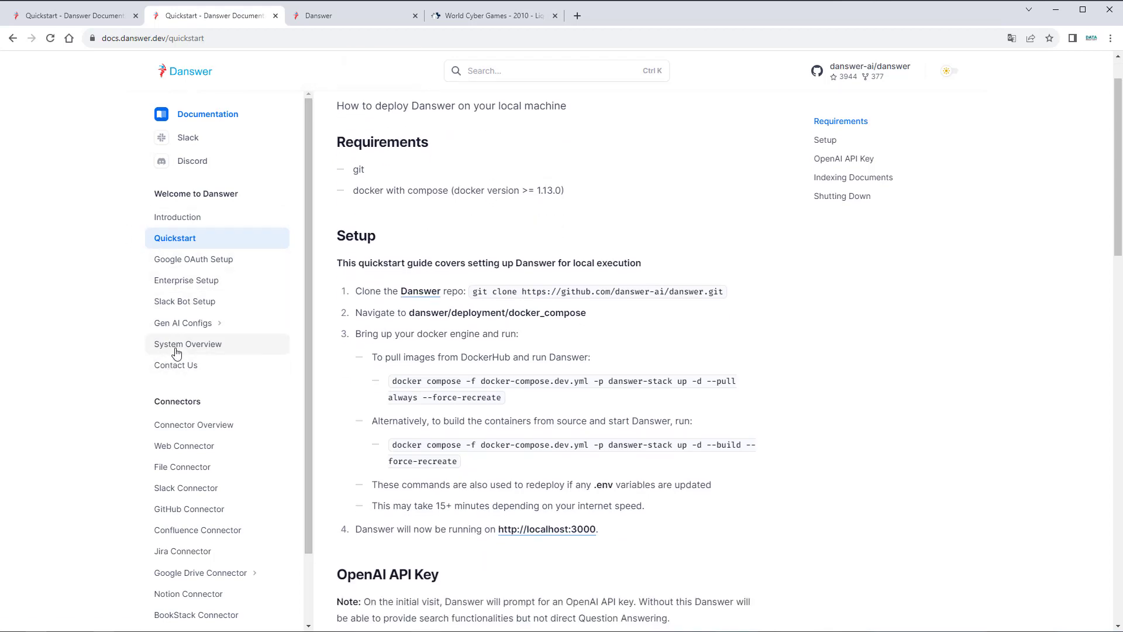
pyautogui.click(258, 346)
pyautogui.click(592, 354)
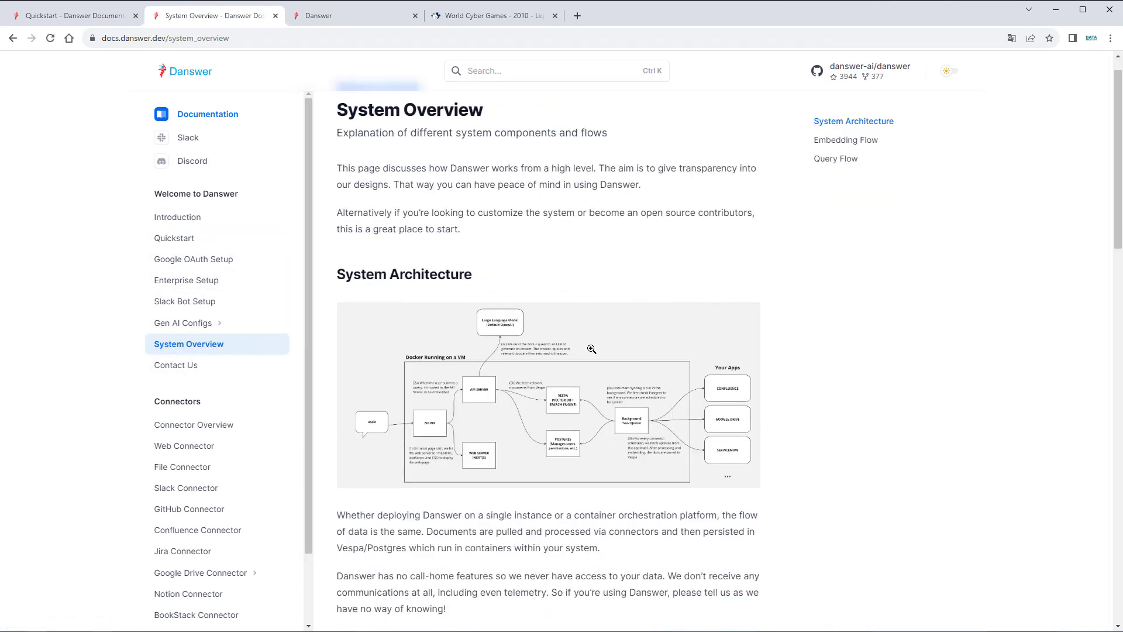